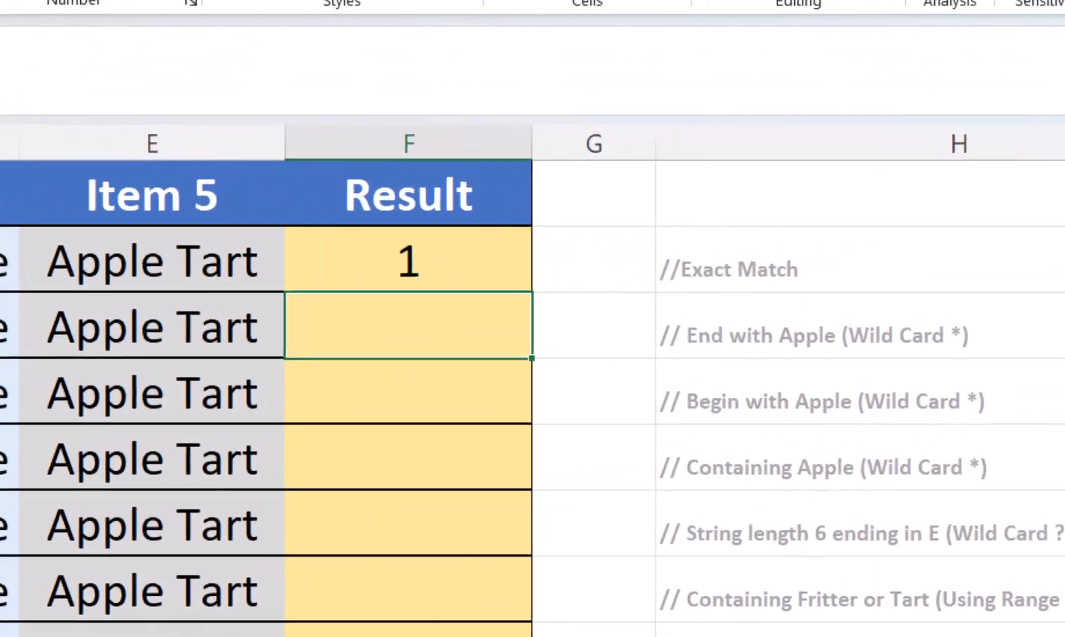
Enter =countif(a3:e3,"*Apple") in Result cell F3 to count the row's items ending with Apple
{"action": "type", "text": "=countif"}
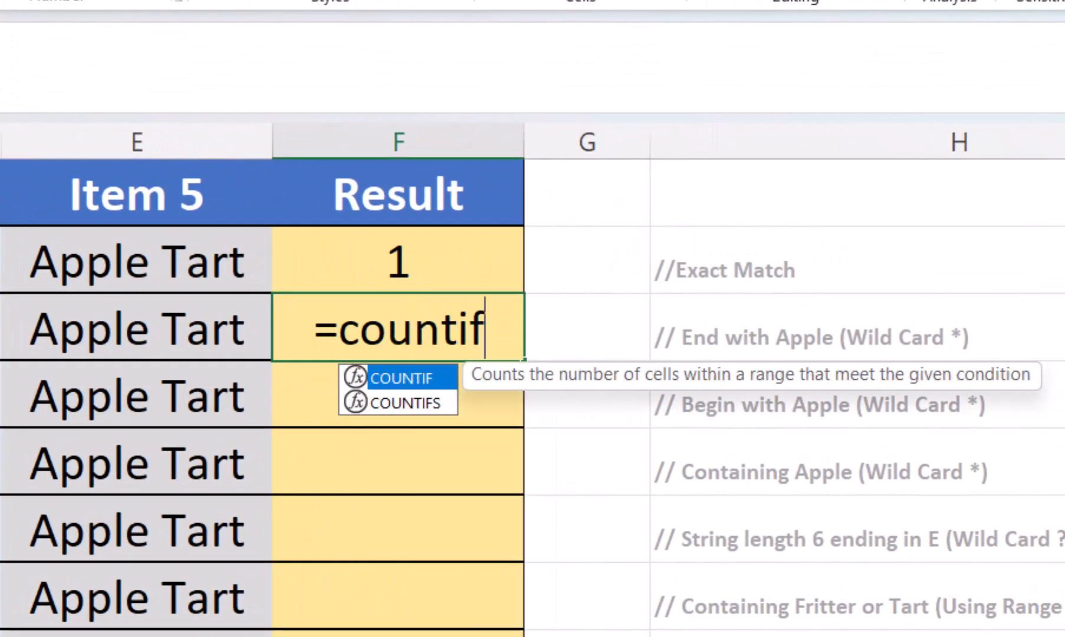
{"action": "type", "text": "(a3:"}
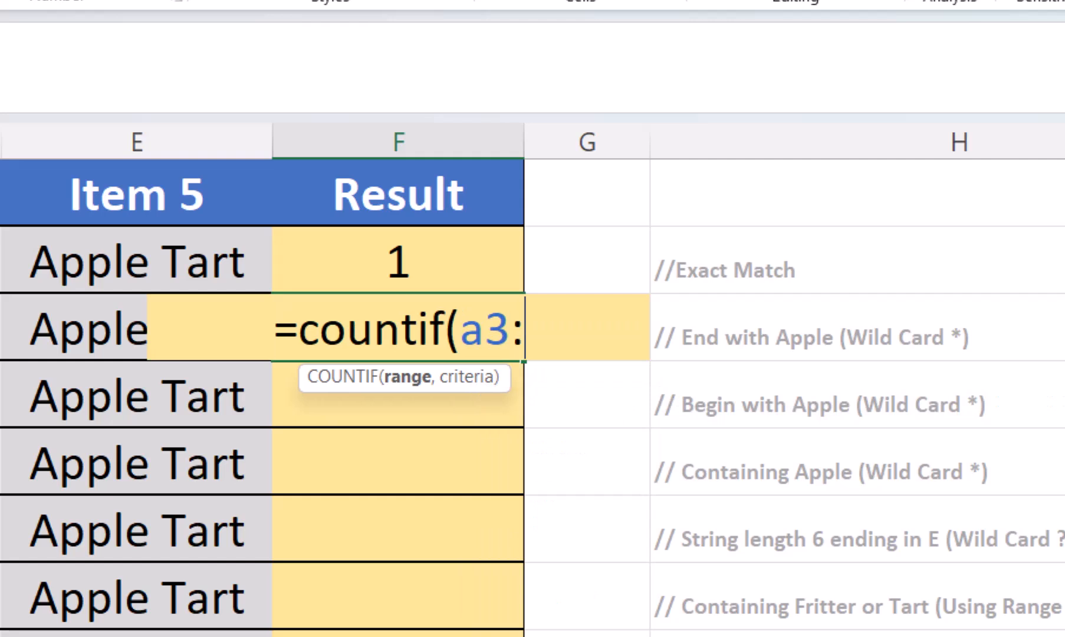
{"action": "type", "text": "e3"}
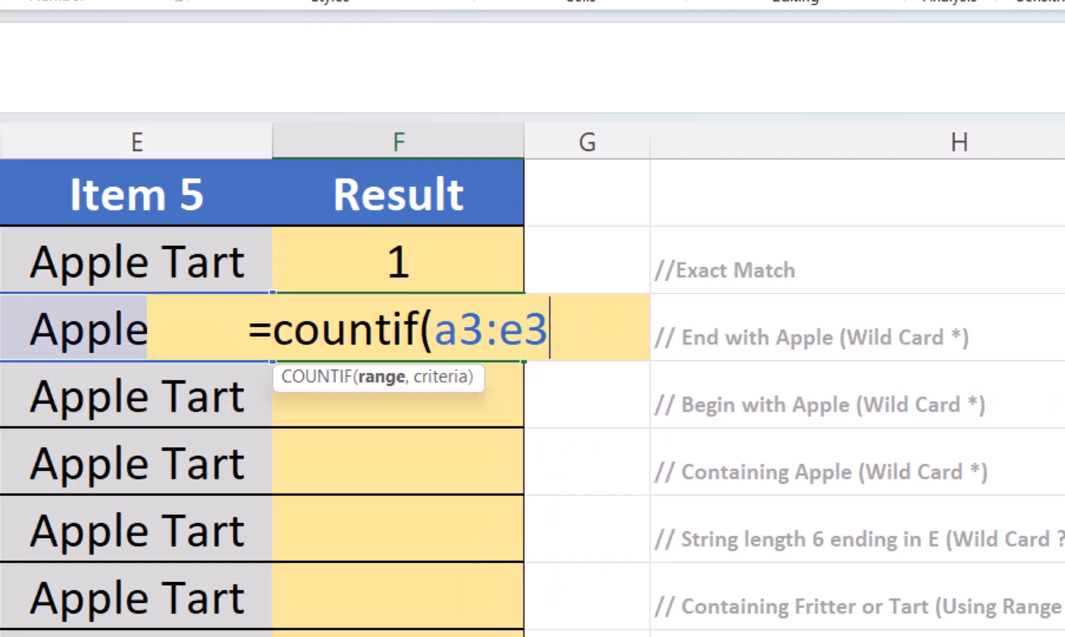
{"action": "type", "text": ",\"*"}
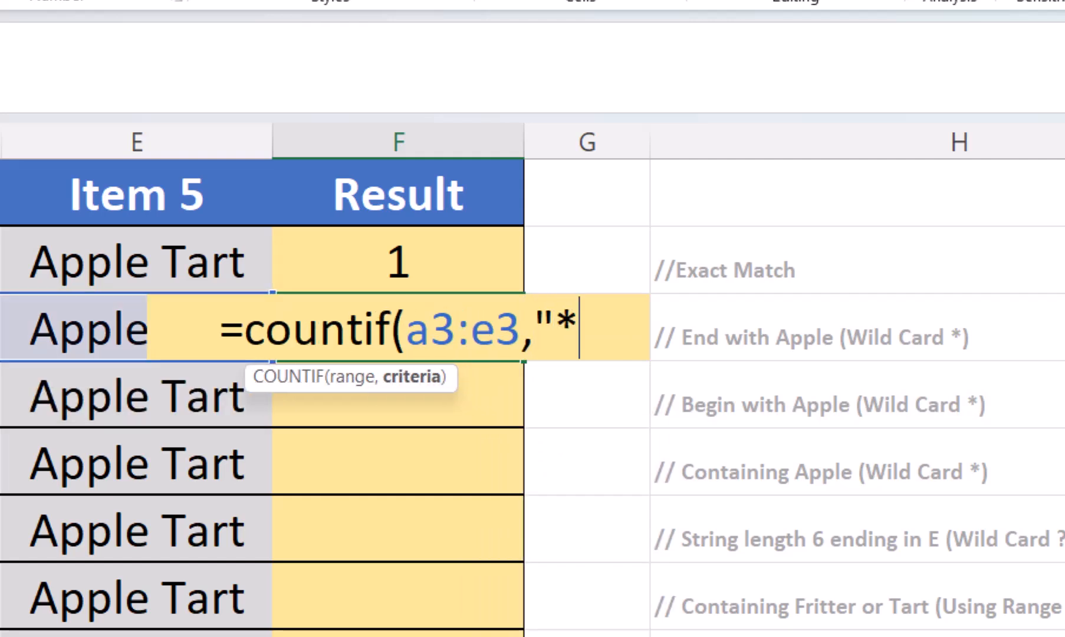
{"action": "type", "text": "Apll"}
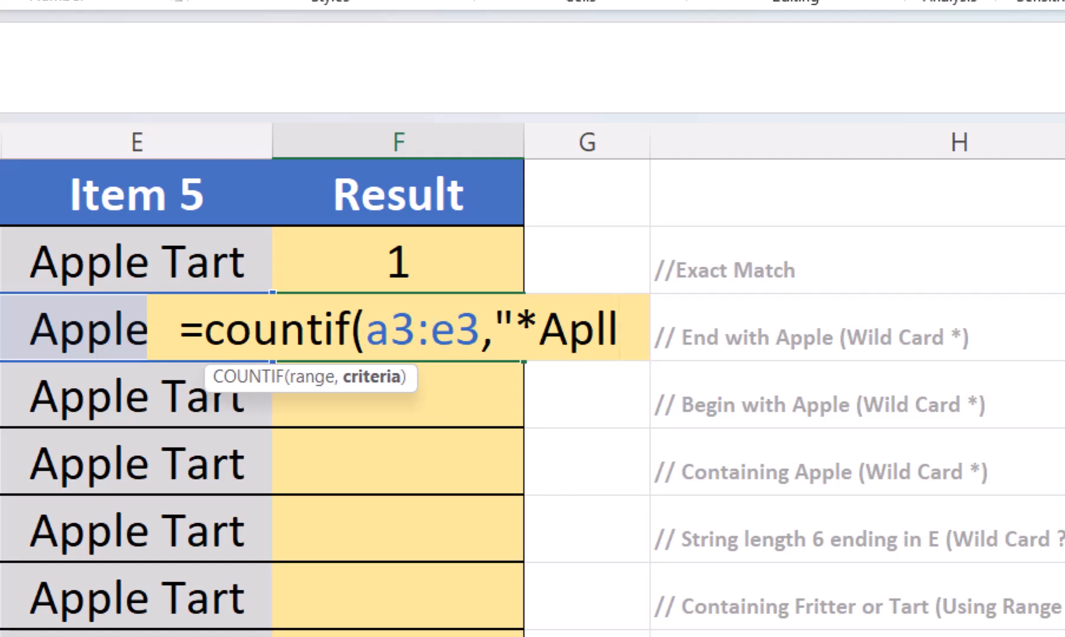
{"action": "key", "text": "BackSpace"}
{"action": "key", "text": "BackSpace"}
{"action": "key", "text": "BackSpace"}
{"action": "type", "text": "pple"}
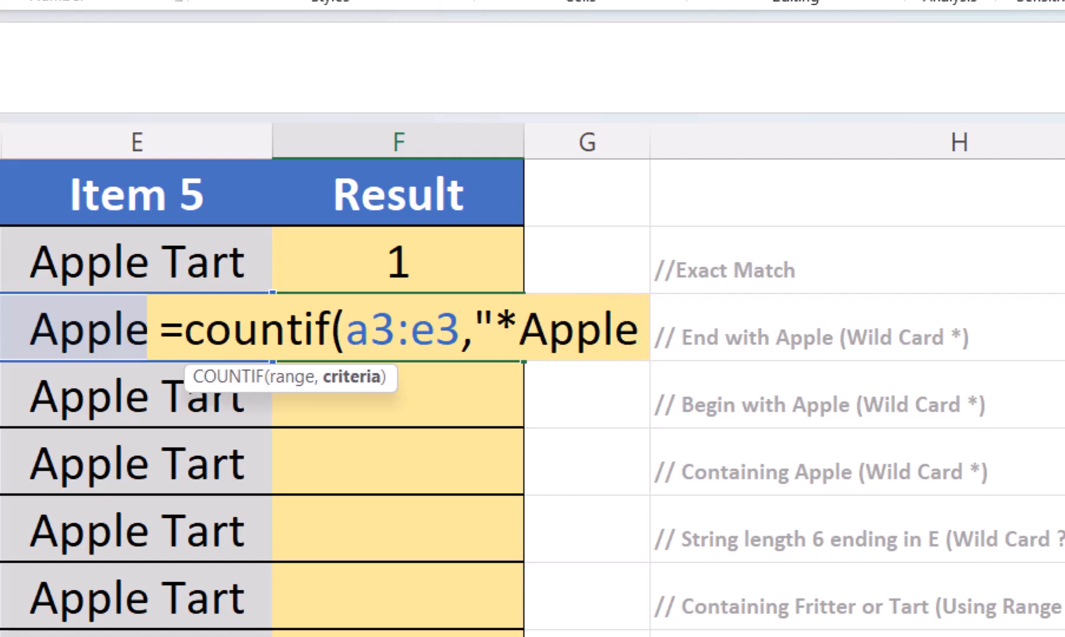
{"action": "type", "text": "\")"}
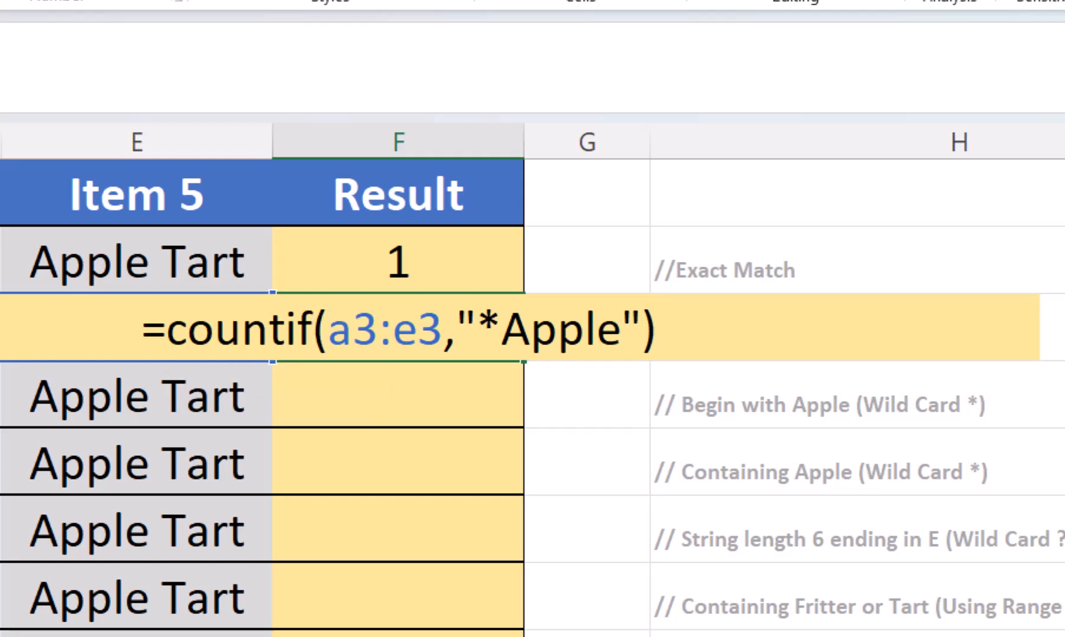
{"action": "key", "text": "Return"}
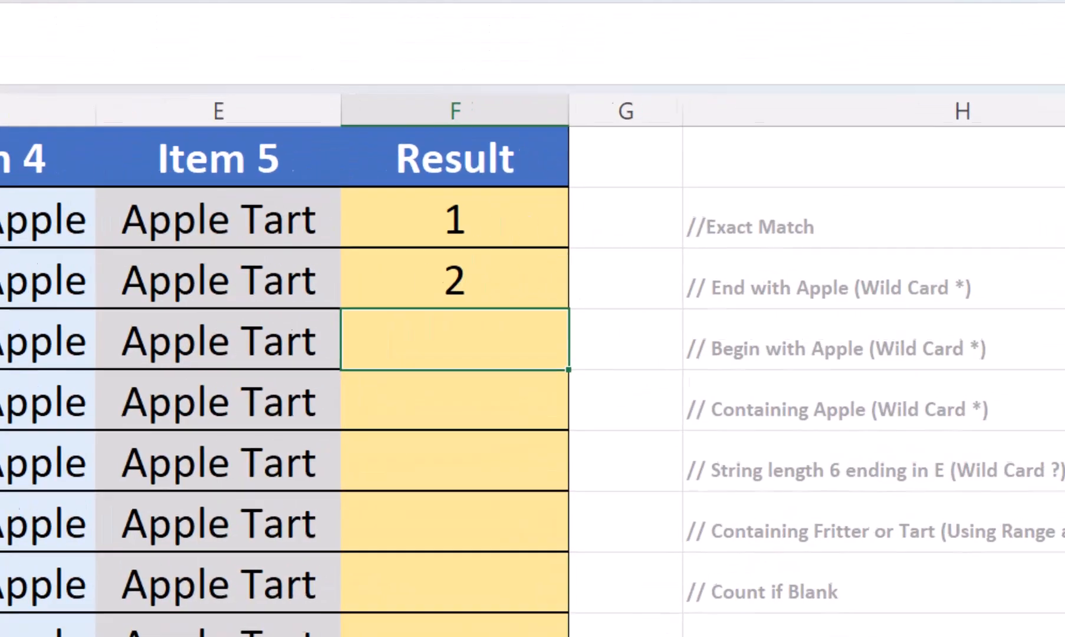
Enter =countif(a4:e4,"Apple*") in Result cell F4 to count the row's items beginning with Apple
{"action": "type", "text": "=countif("}
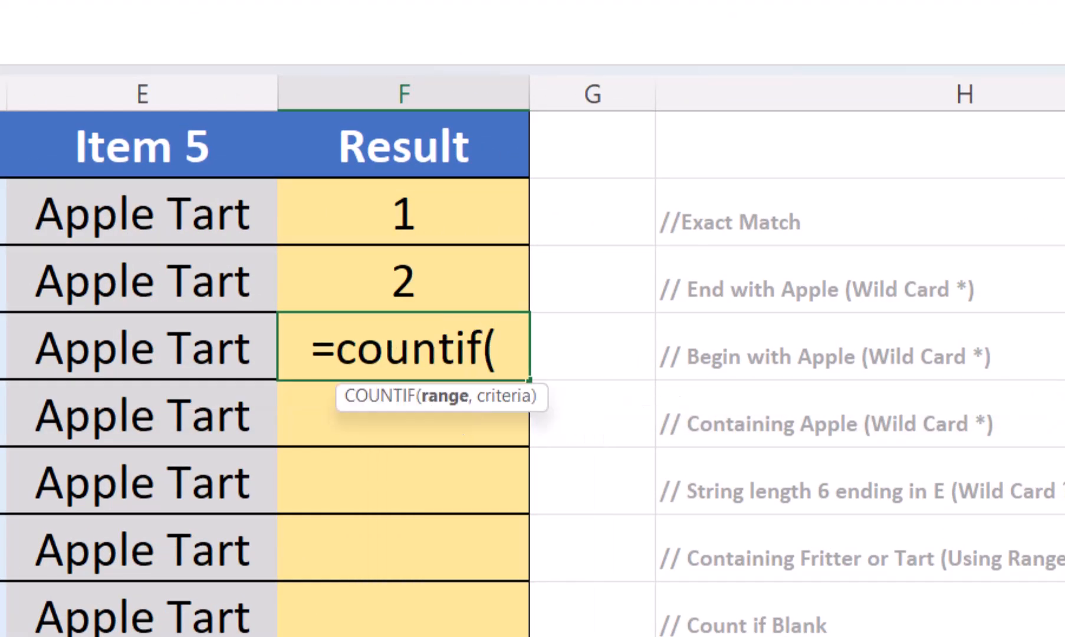
{"action": "type", "text": "a4:"}
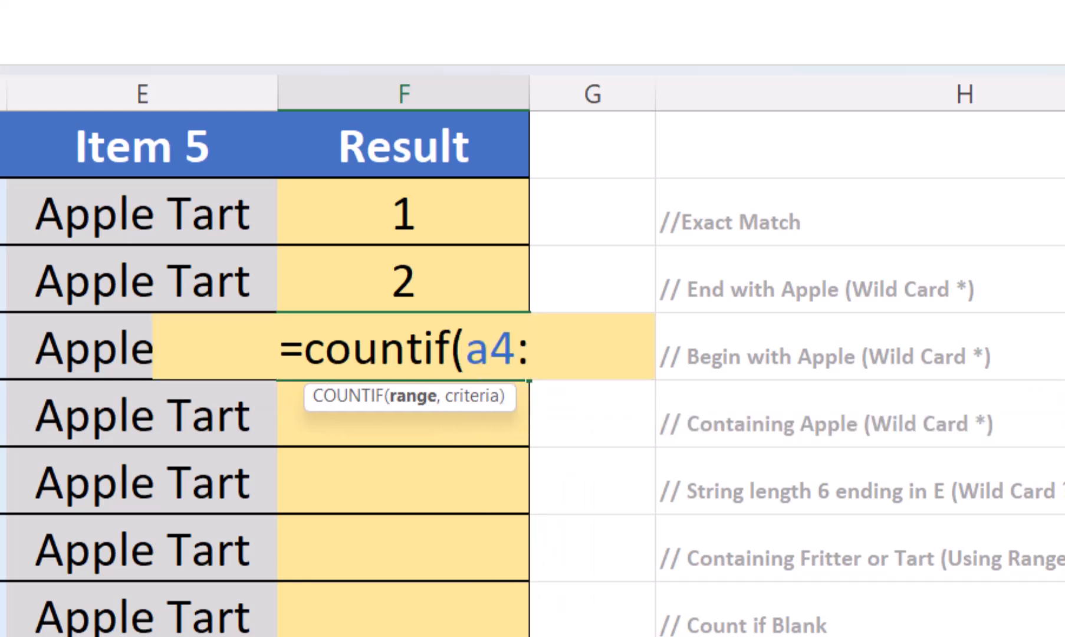
{"action": "type", "text": "e4,"}
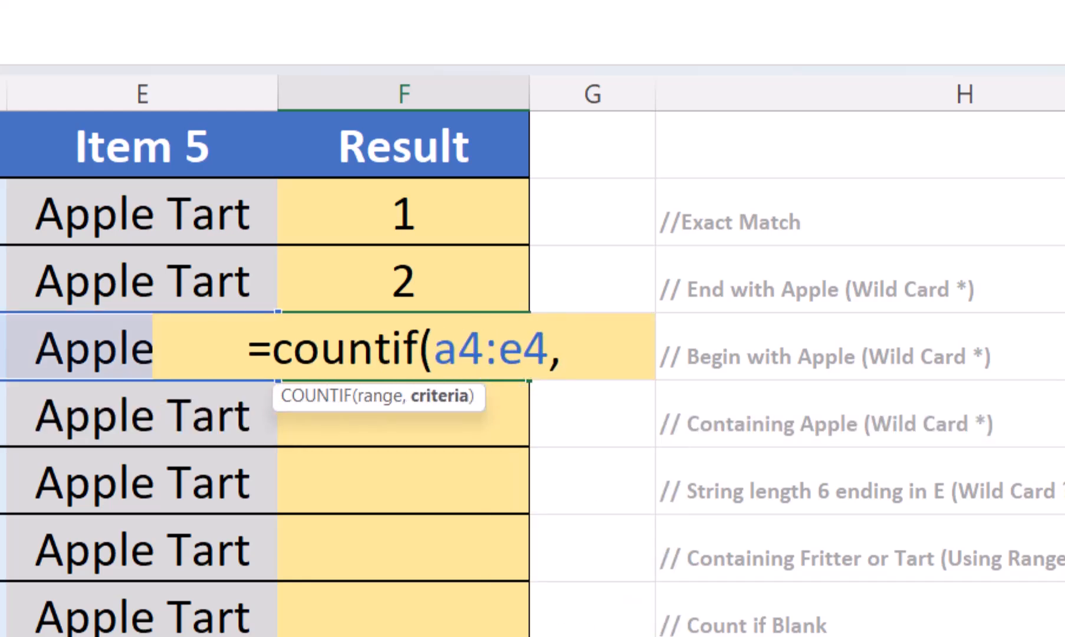
{"action": "type", "text": "\"Apple"}
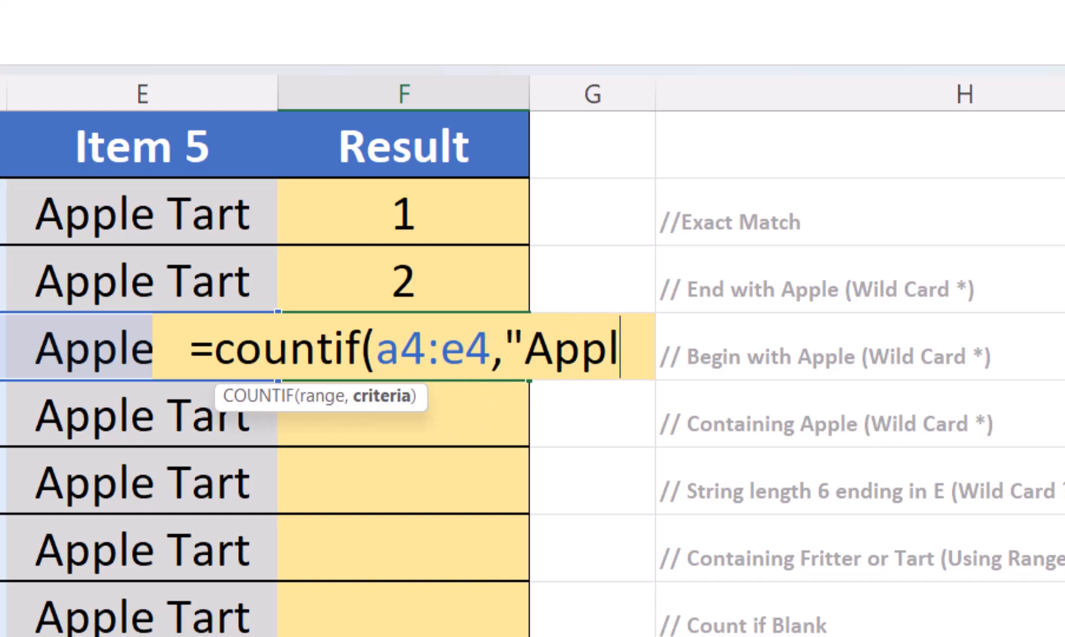
{"action": "type", "text": "*\")"}
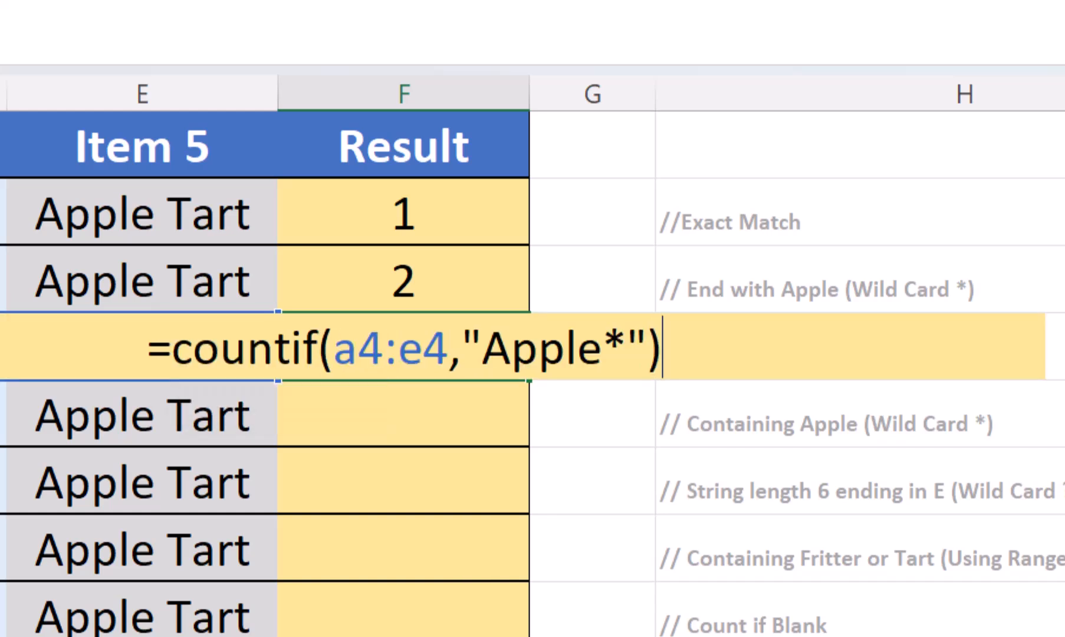
{"action": "key", "text": "Return"}
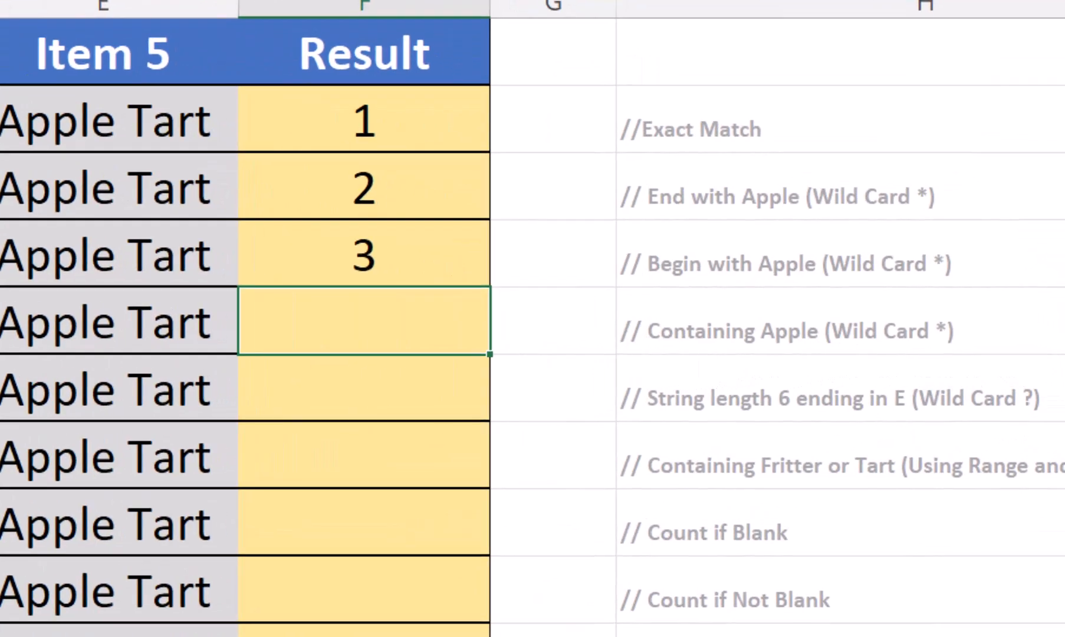
Enter =countif(a5:e5,"*apple*") in Result cell F5 to count the row's items containing apple
{"action": "type", "text": "=countif"}
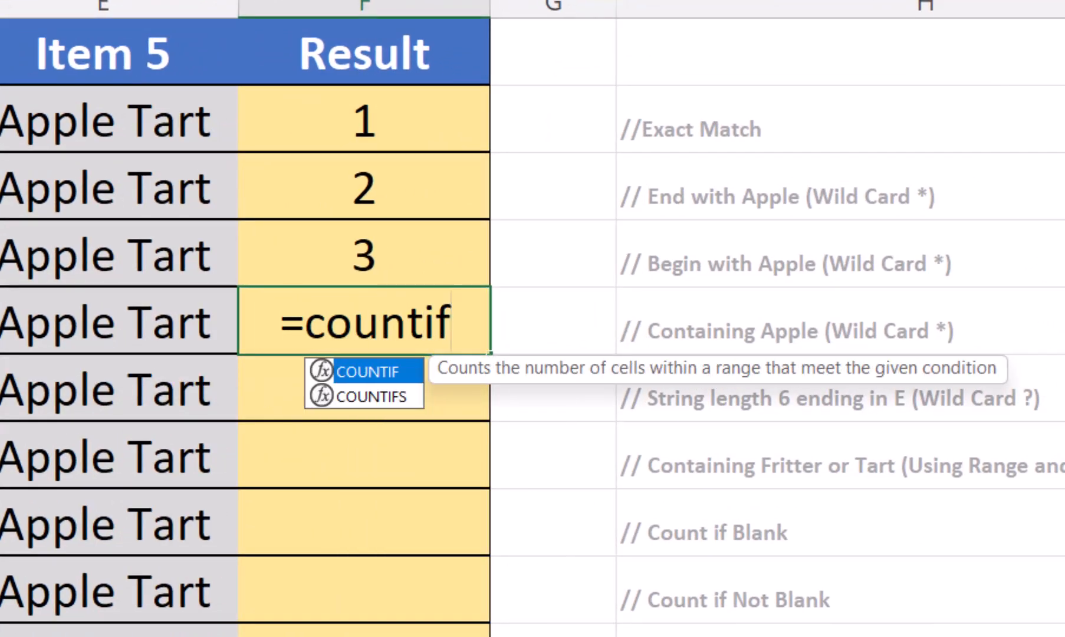
{"action": "type", "text": "(a5:e5,"}
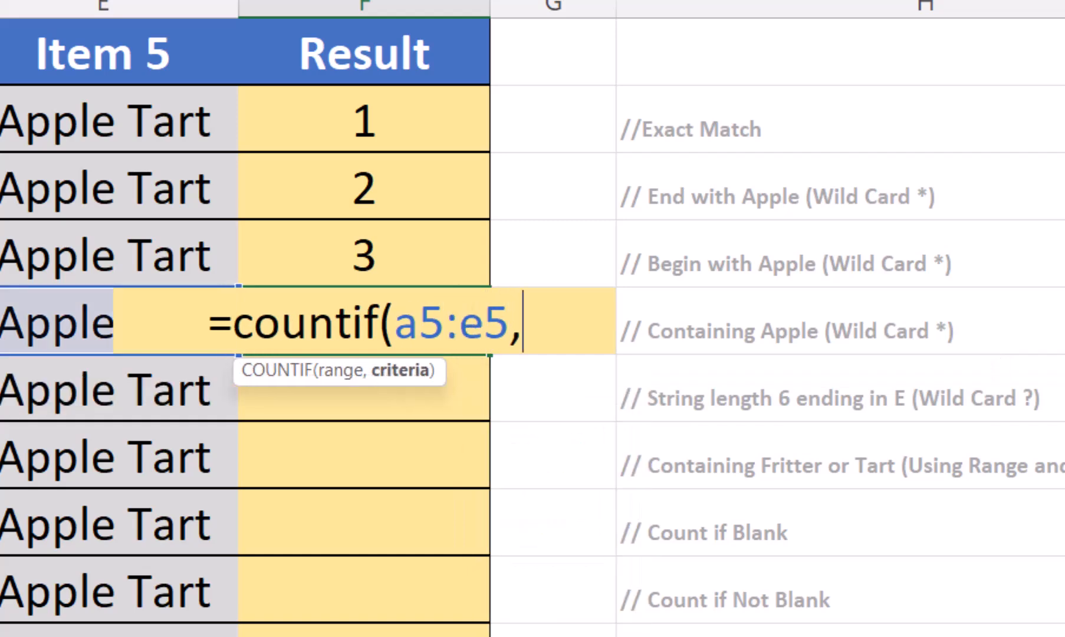
{"action": "type", "text": "\"*"}
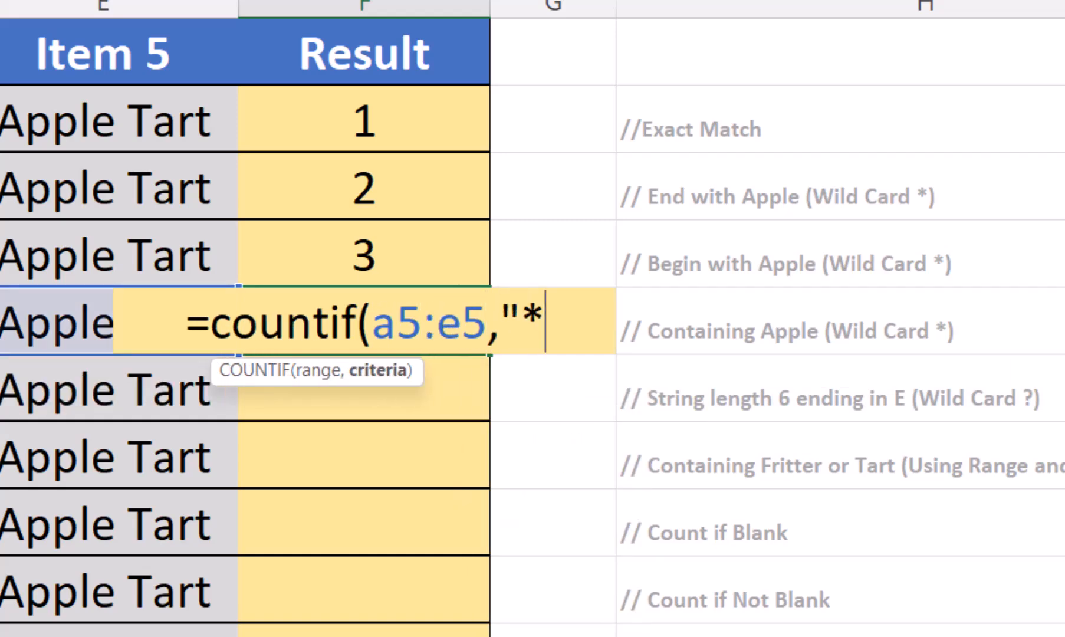
{"action": "type", "text": "apple"}
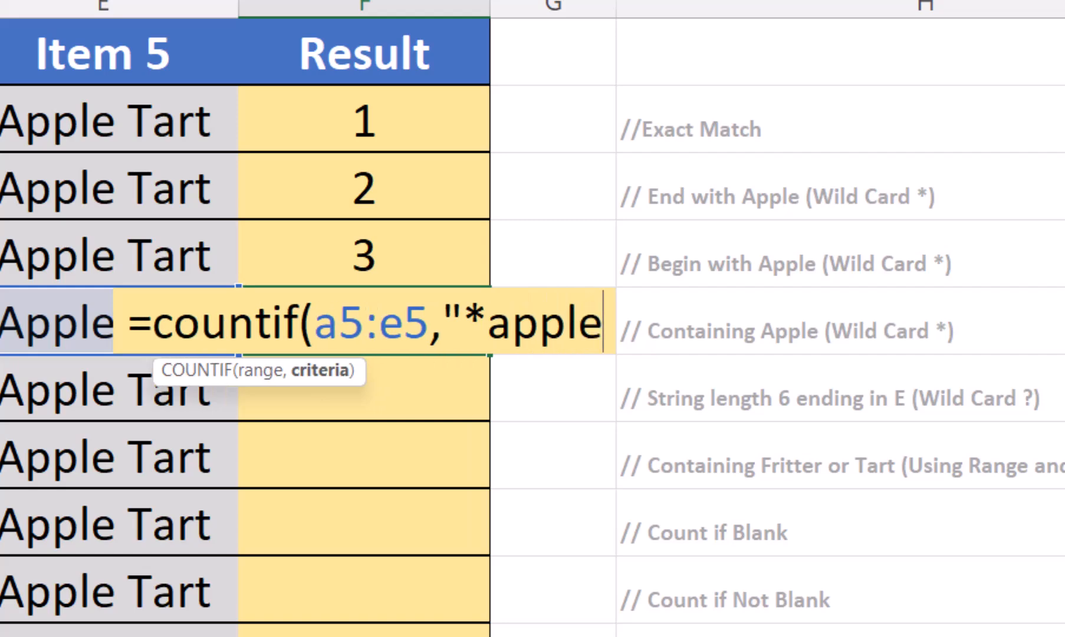
{"action": "type", "text": "*\")"}
{"action": "key", "text": "Return"}
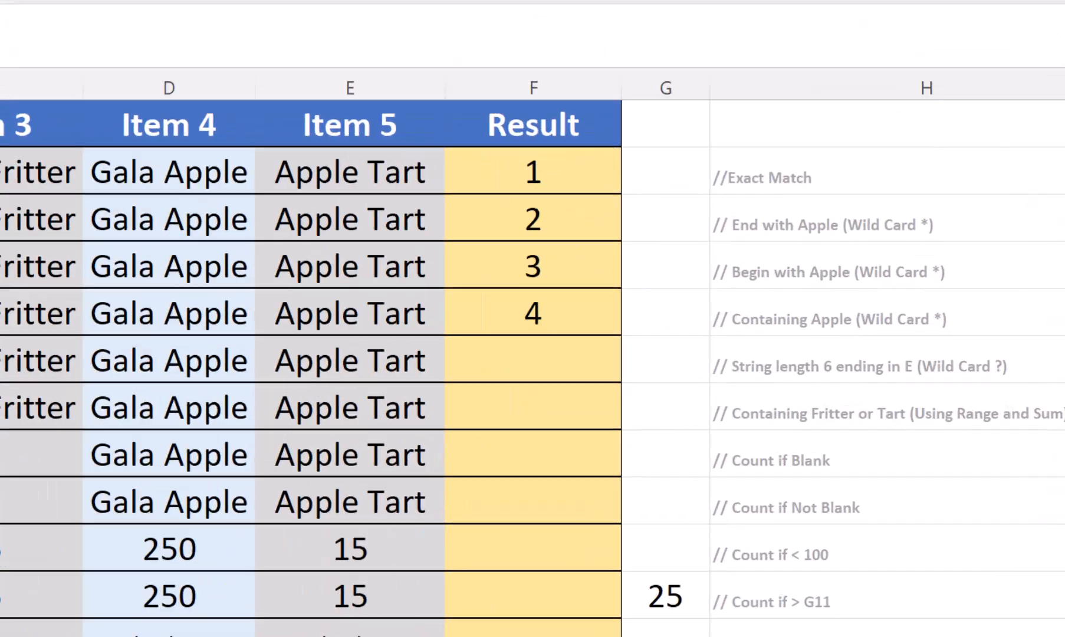
Enter =countif(a6:e6,"?????e") in Result cell F6 to count six-character items ending in e
{"action": "type", "text": "=countif"}
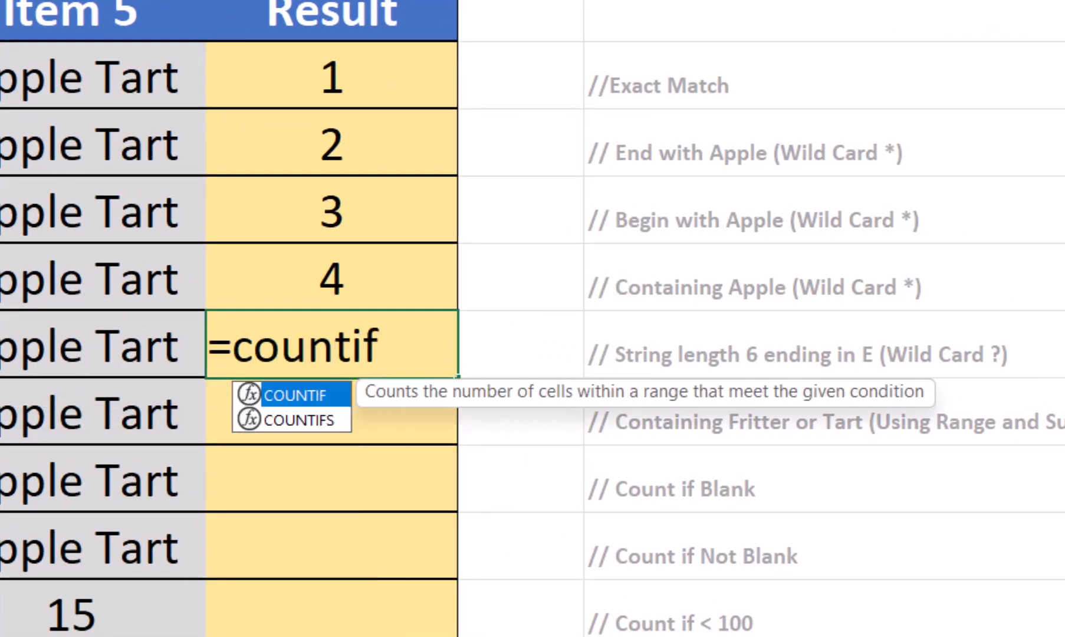
{"action": "type", "text": "(a6:e6"}
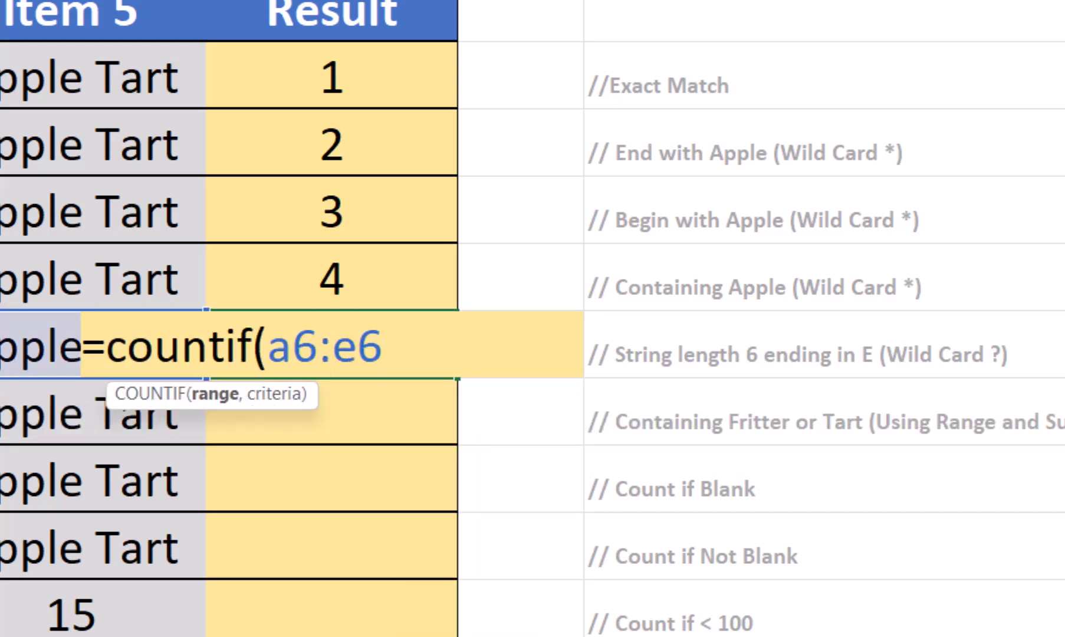
{"action": "type", "text": ",\""}
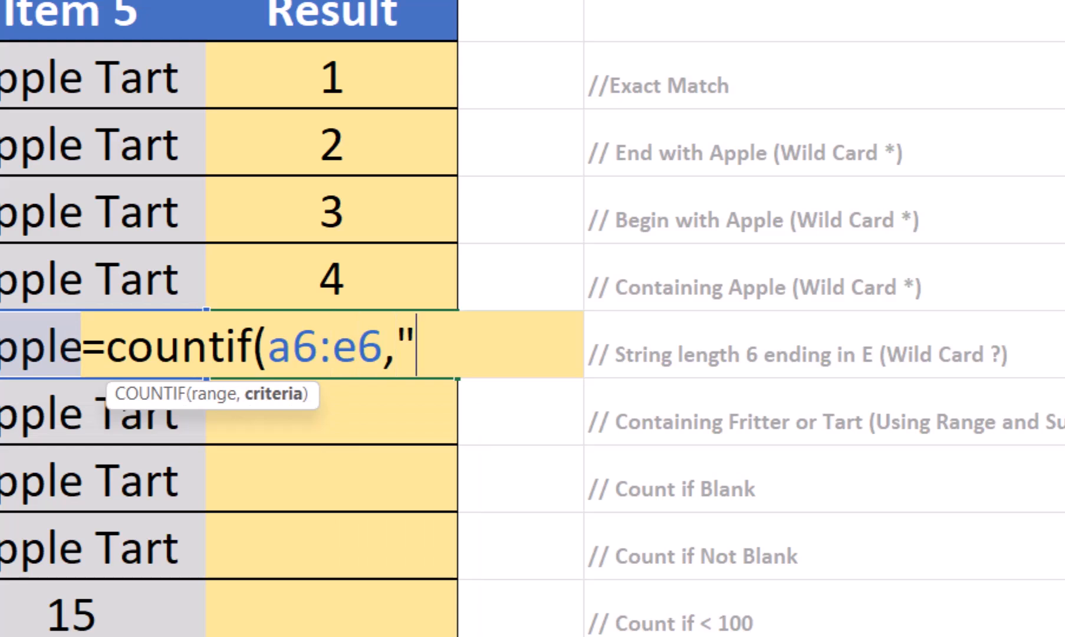
{"action": "type", "text": "? "}
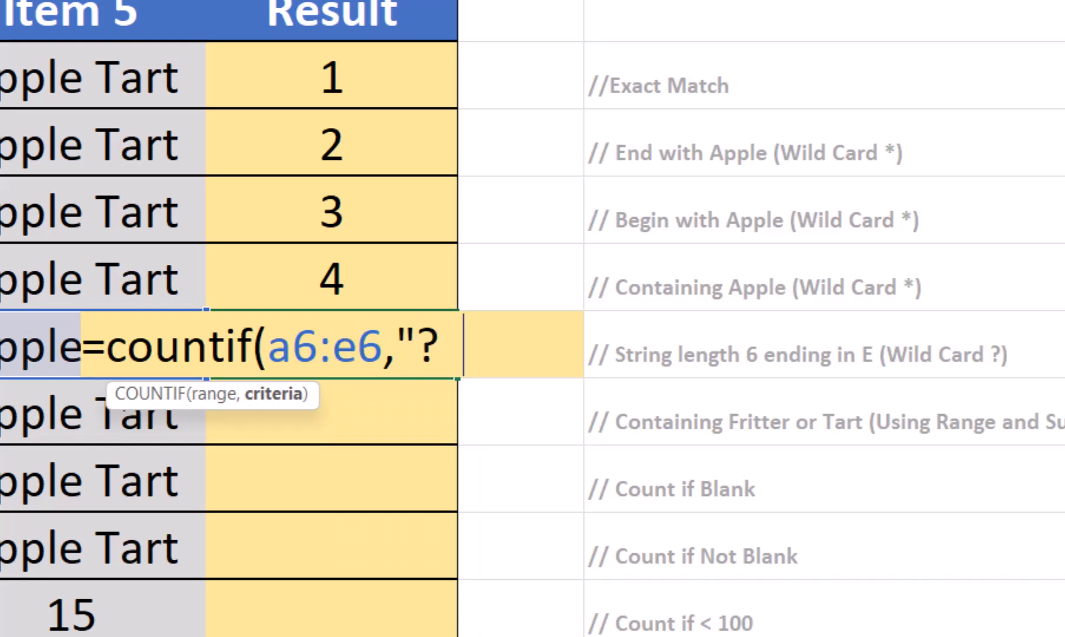
{"action": "type", "text": "????"}
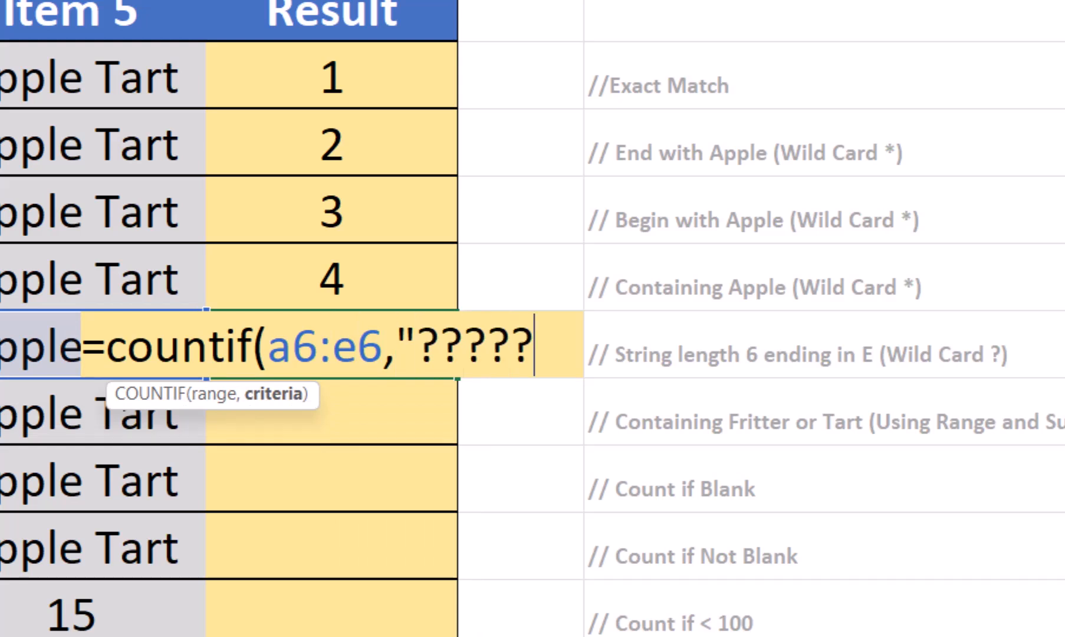
{"action": "type", "text": "e\")"}
{"action": "key", "text": "Return"}
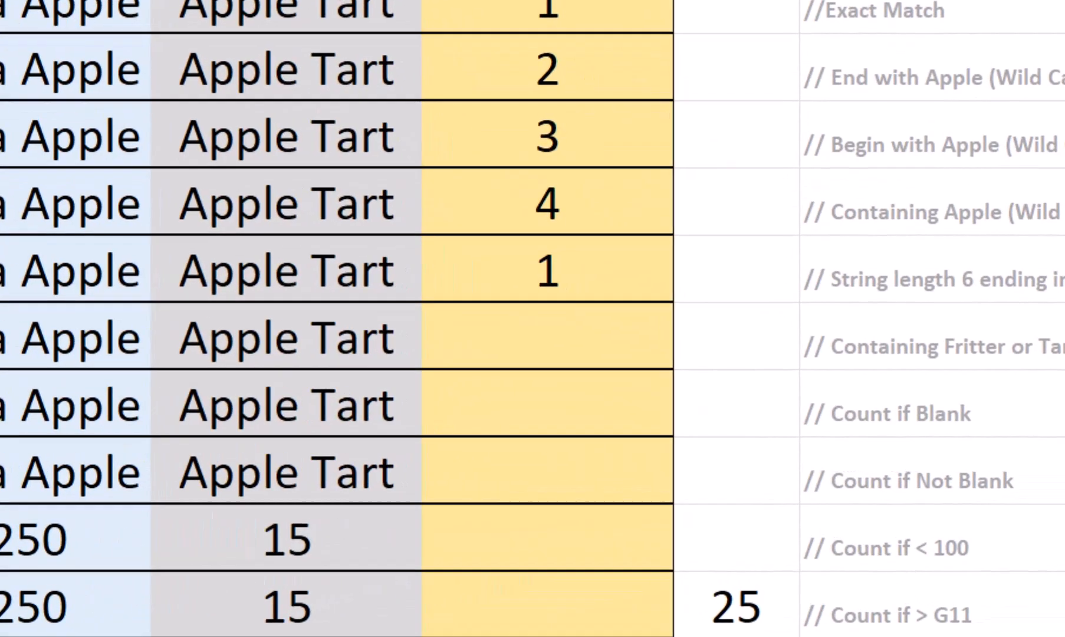
Enter =sum(countif(a7:e7,{"*Fritter*","*Tart*"})) in Result cell F7 to count the row's items containing Fritter or Tart
{"action": "left_click", "coordinate": [548, 336]}
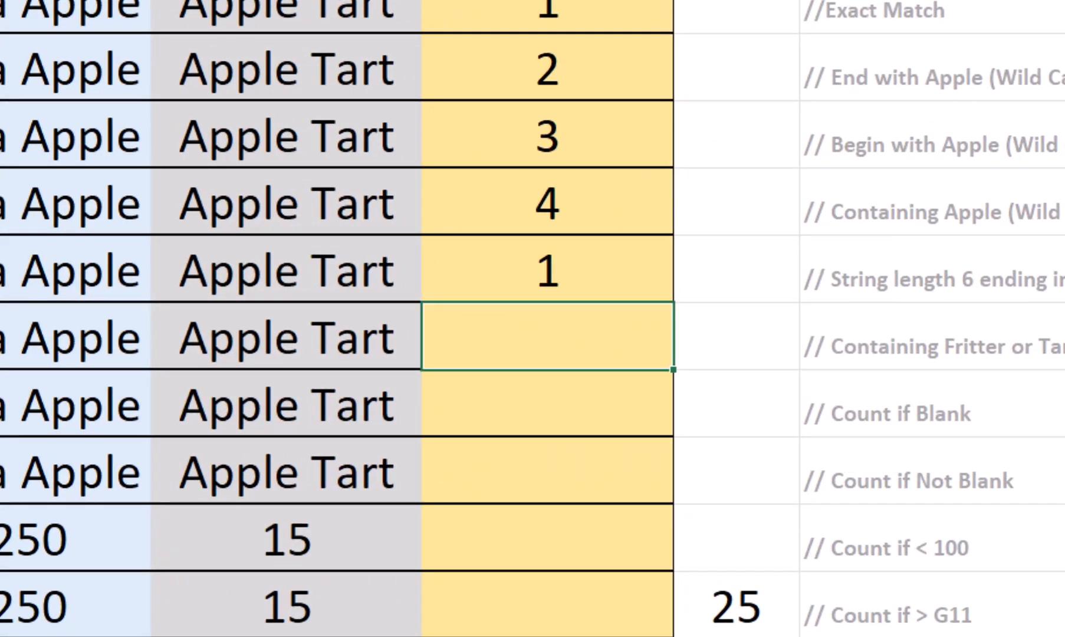
{"action": "type", "text": "="}
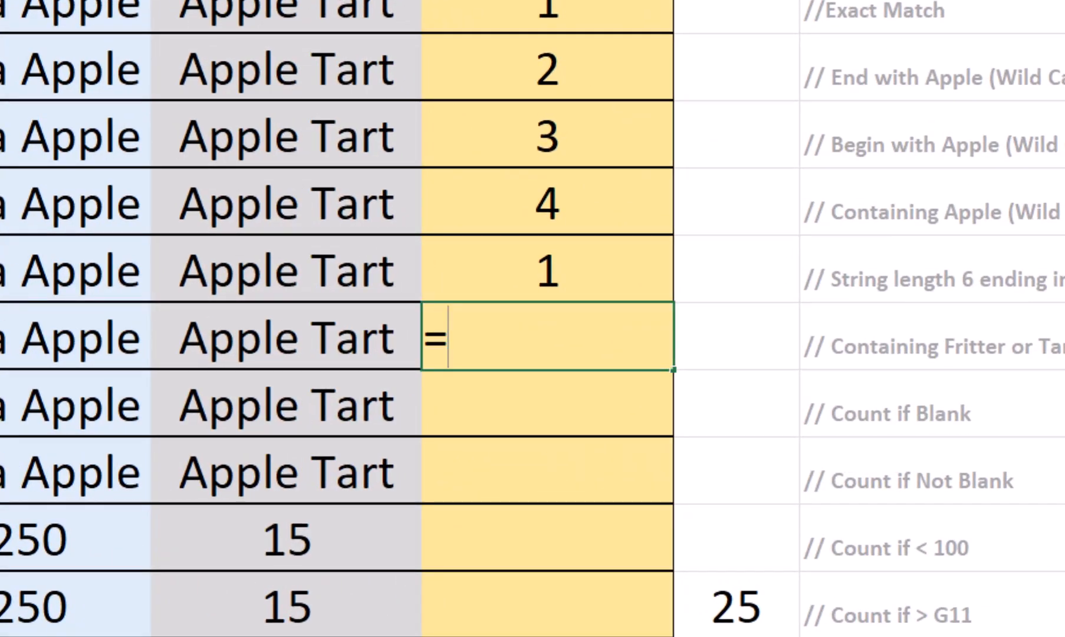
{"action": "type", "text": "sum(co"}
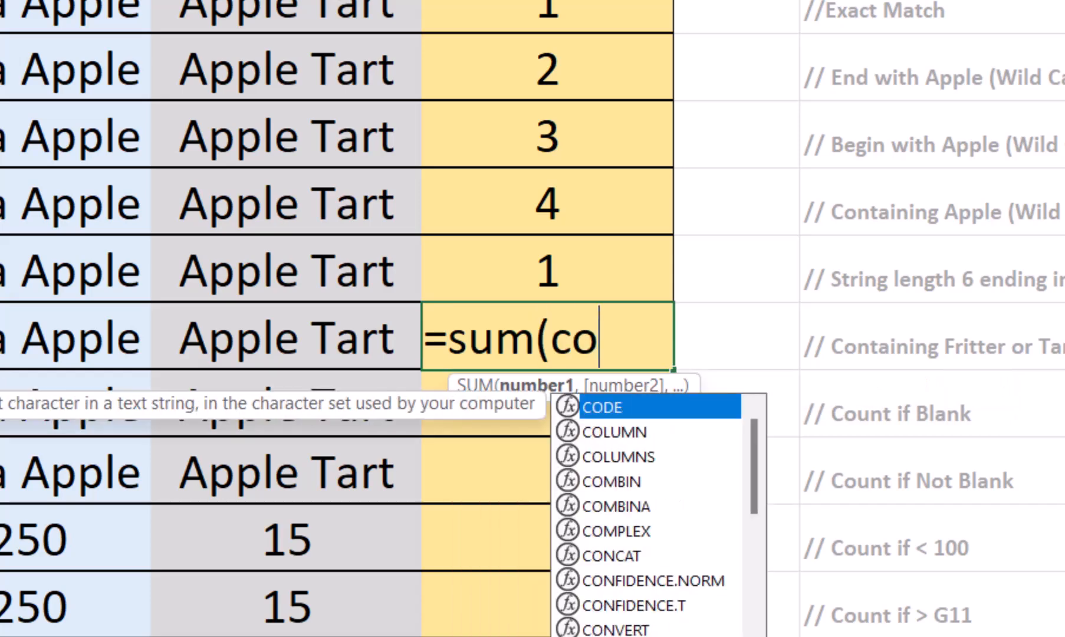
{"action": "type", "text": "untif("}
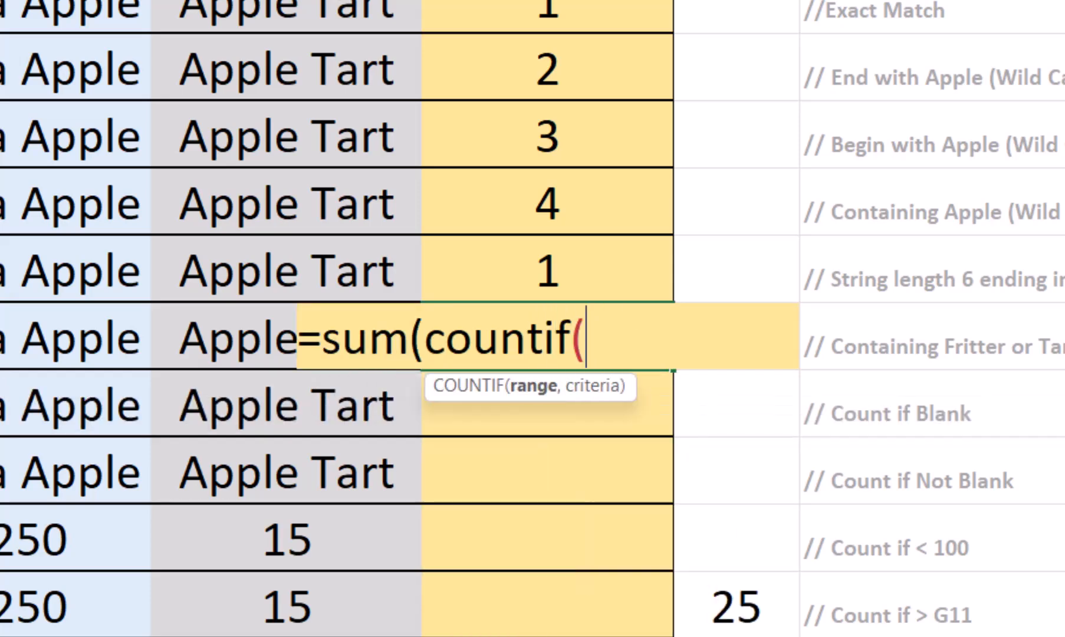
{"action": "type", "text": "a7:e7,"}
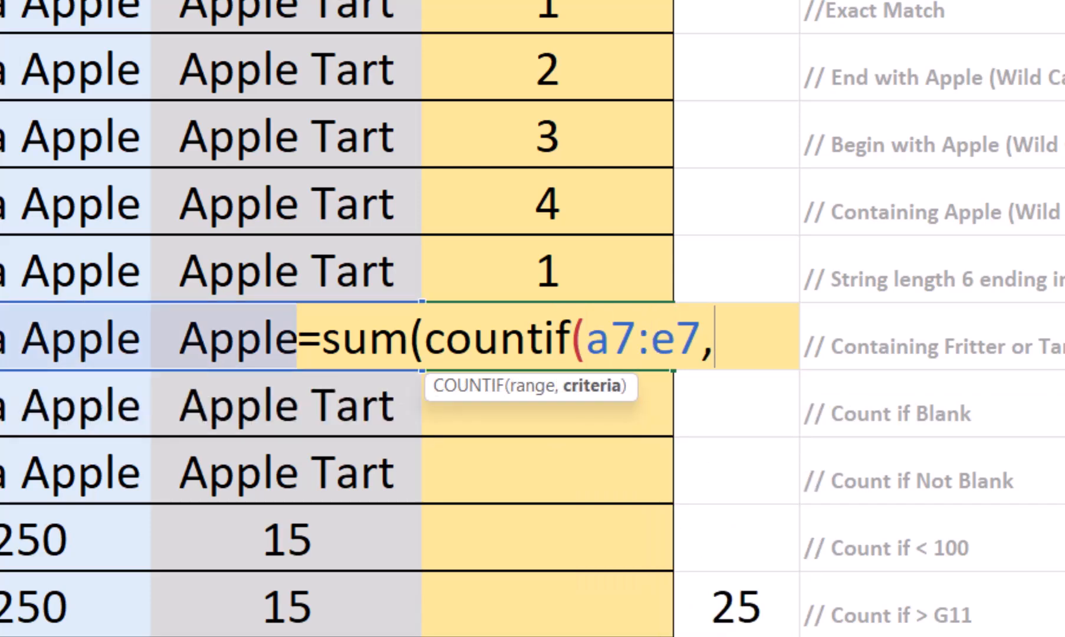
{"action": "type", "text": "{\"*"}
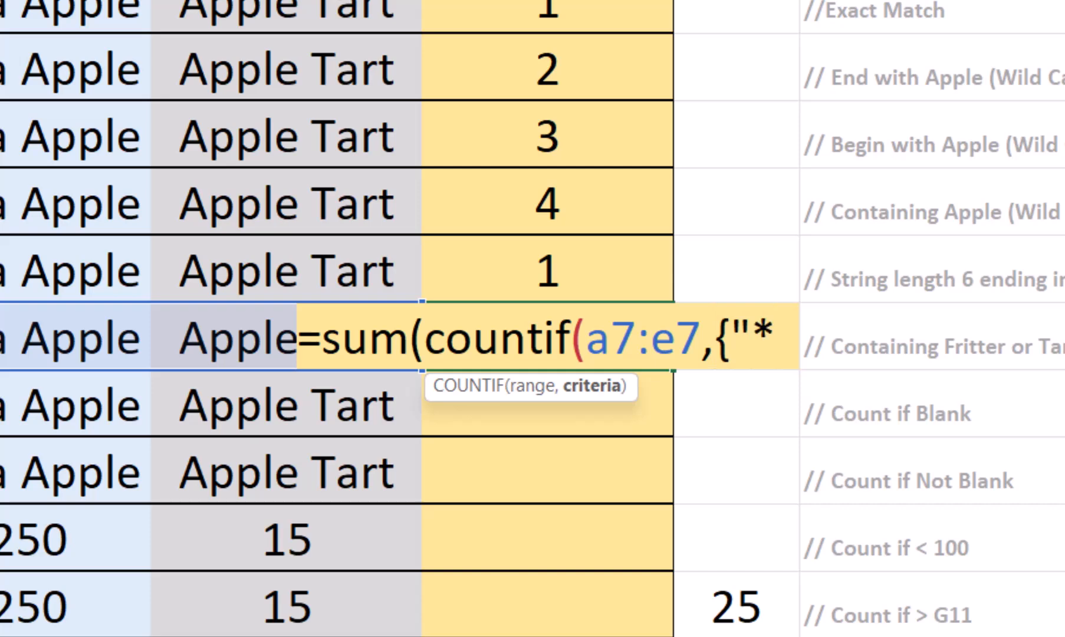
{"action": "type", "text": "Fritter"}
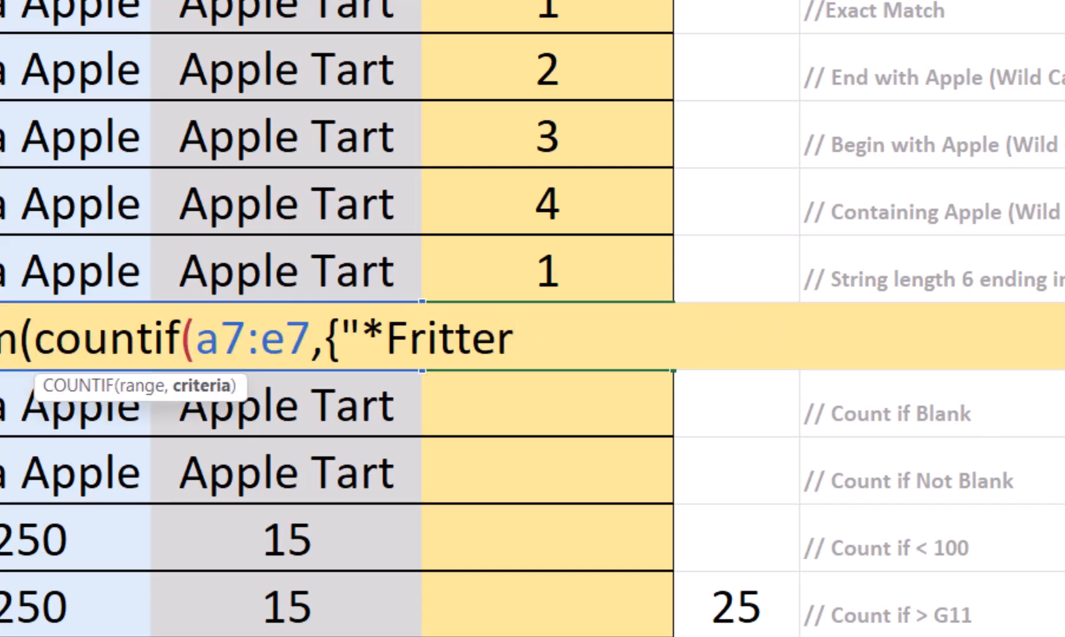
{"action": "type", "text": "*"}
{"action": "type", "text": "\",\""}
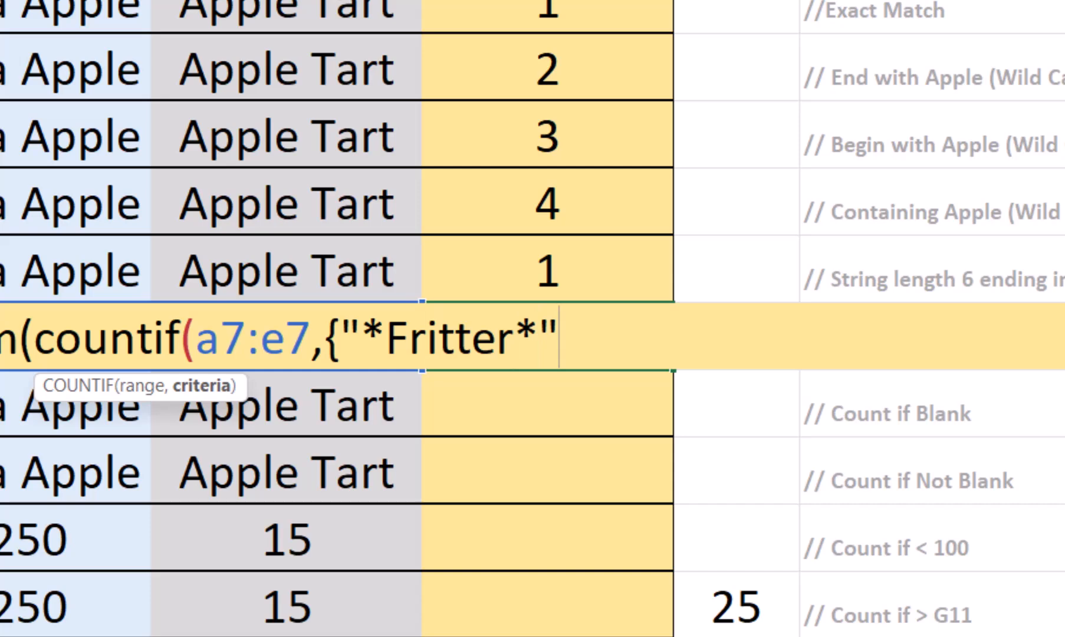
{"action": "type", "text": "*Tar"}
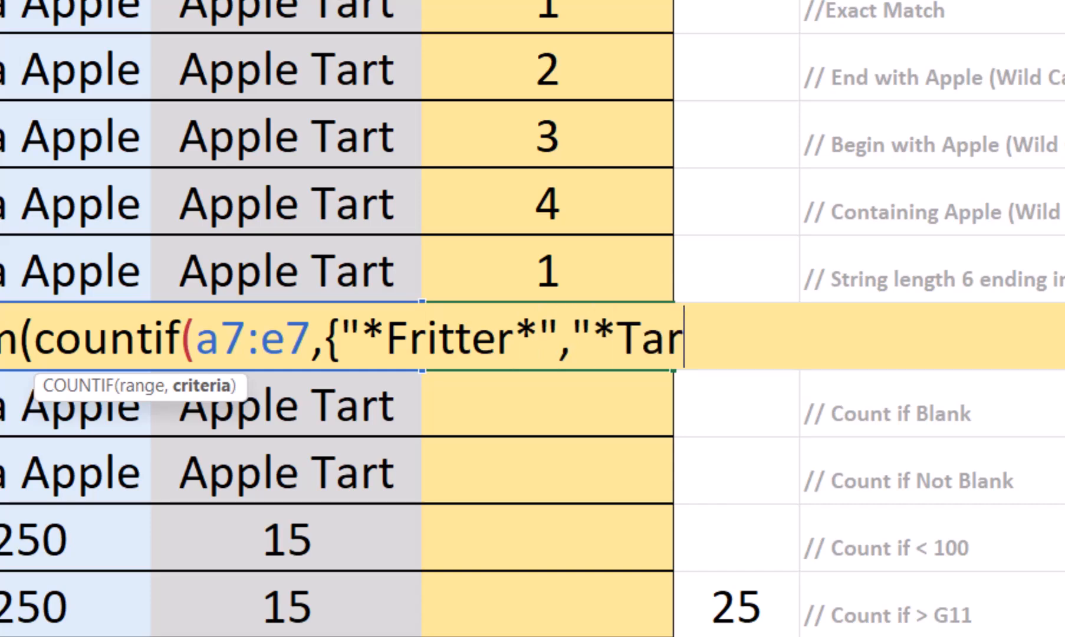
{"action": "type", "text": "t*\"}"}
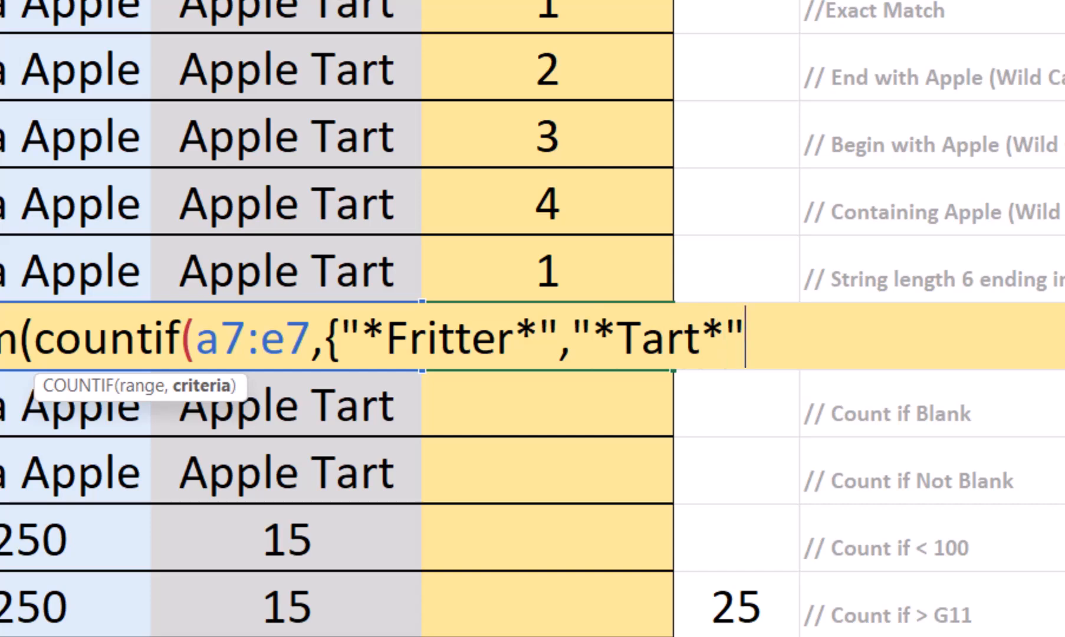
{"action": "type", "text": "))"}
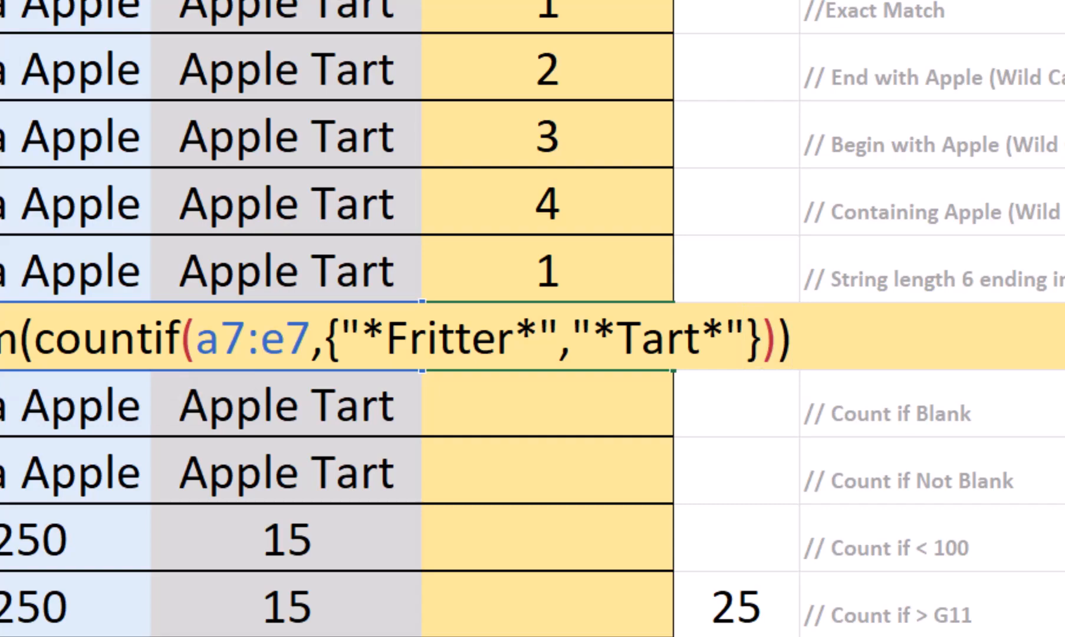
{"action": "key", "text": "Return"}
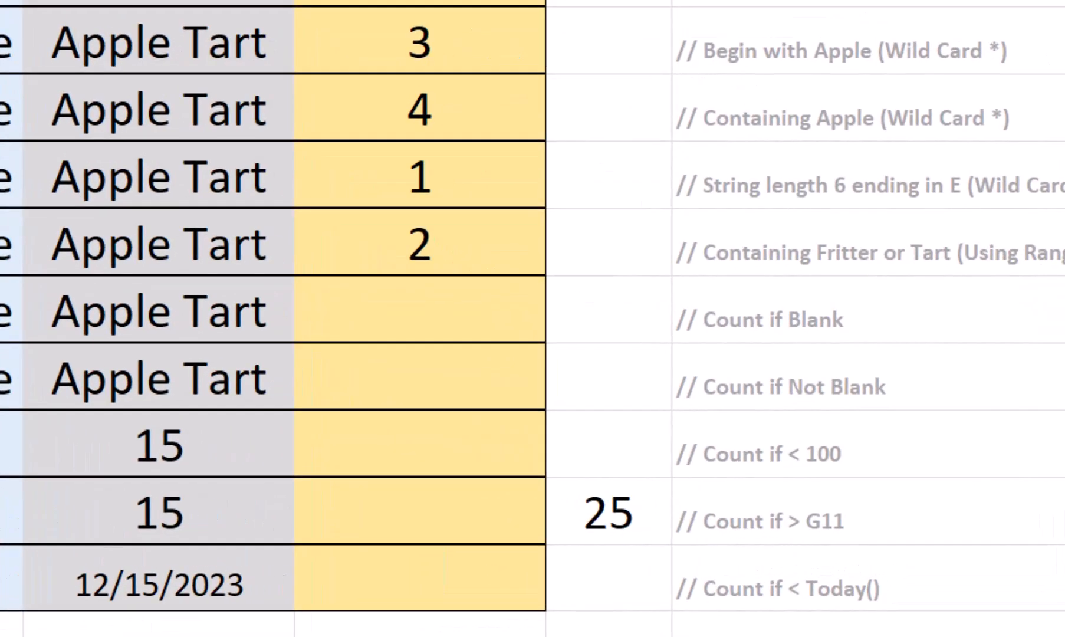
Enter =countif(a8:e8,"") in Result cell F8 to count the row's blank cells
{"action": "left_click", "coordinate": [420, 310]}
{"action": "type", "text": "=c"}
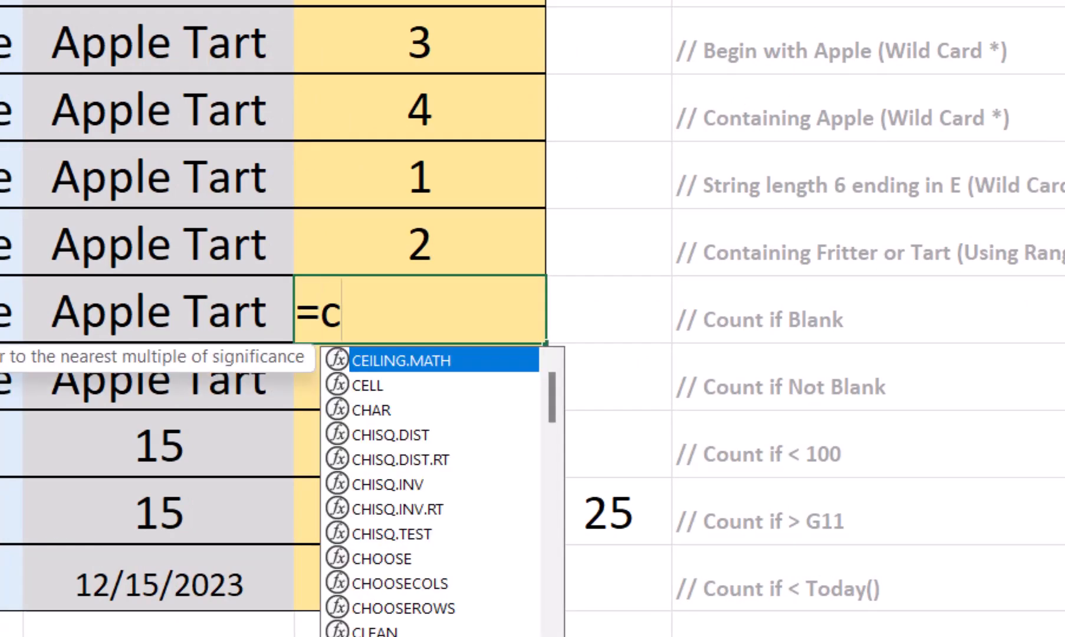
{"action": "type", "text": "ountif("}
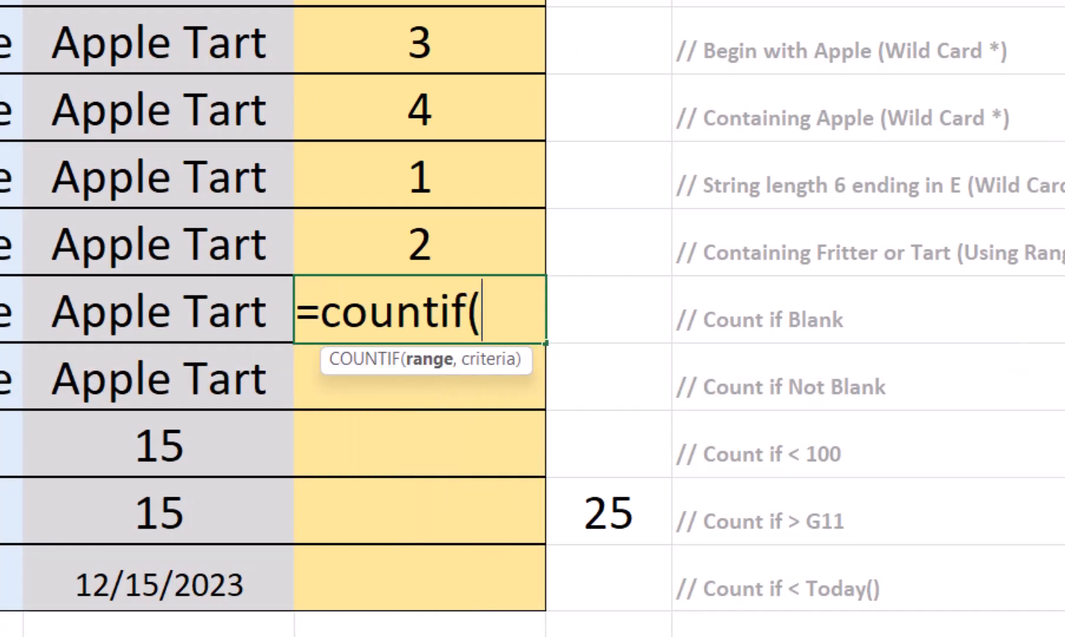
{"action": "type", "text": "a8:"}
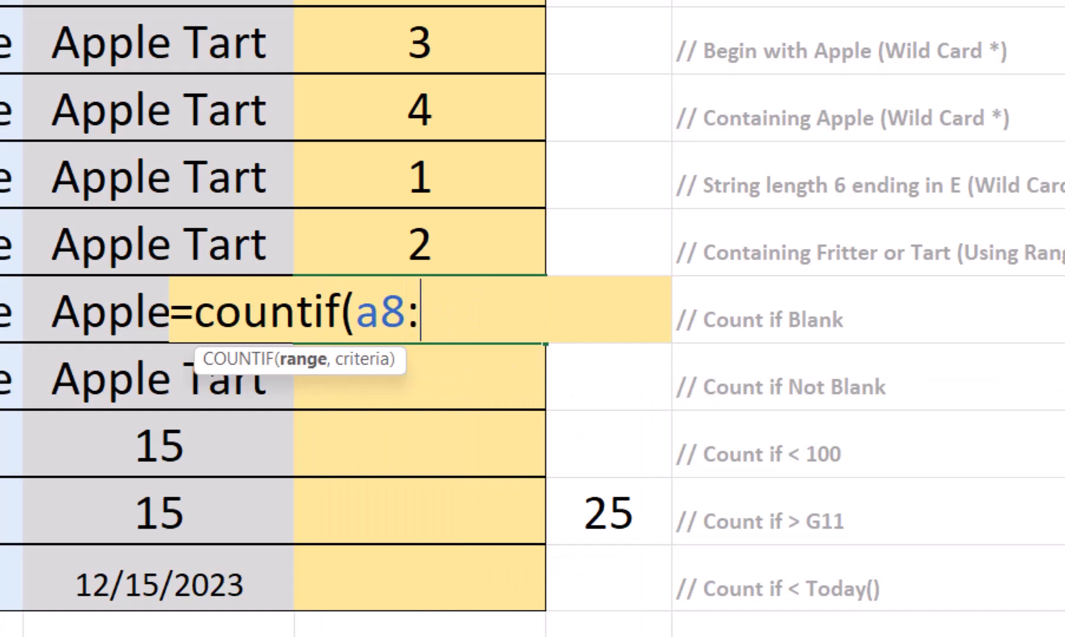
{"action": "type", "text": "e8,\"\")"}
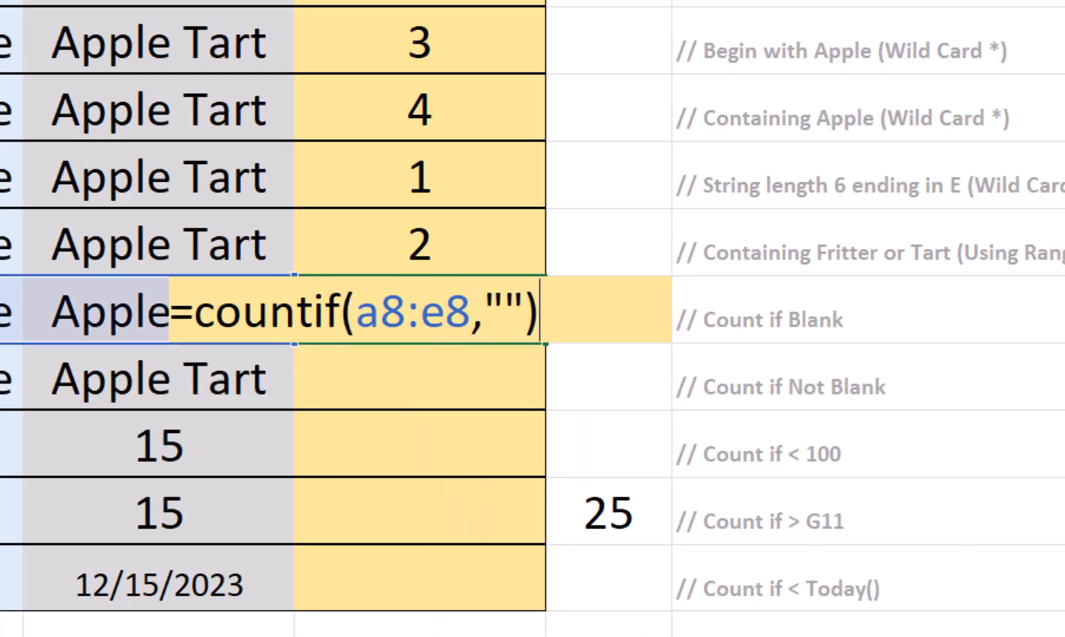
{"action": "key", "text": "Return"}
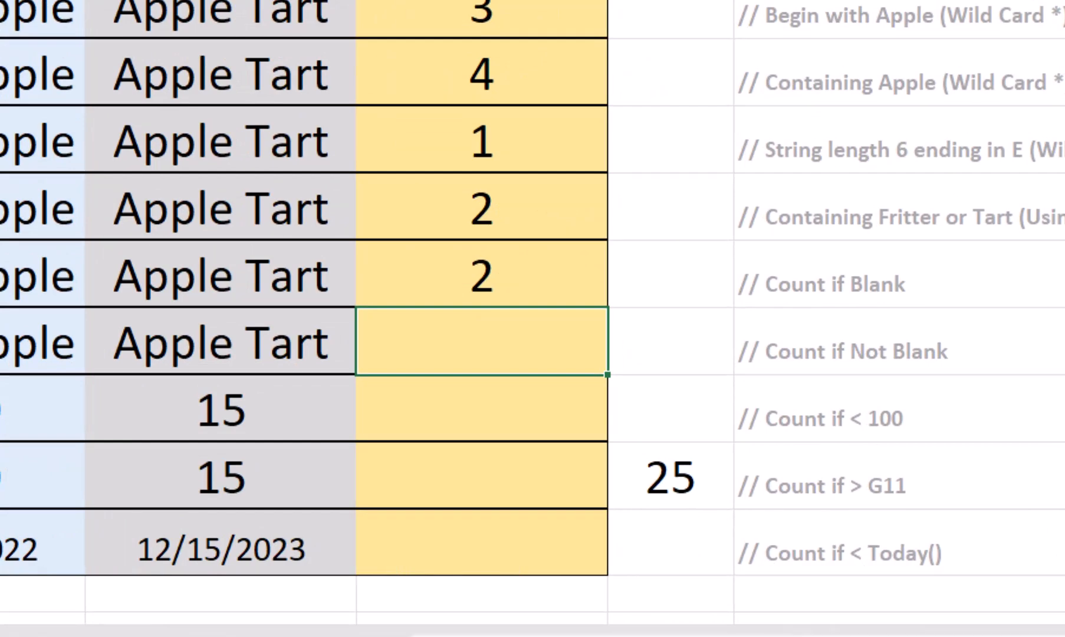
Enter =countif(a9:e9,"<>") in Result cell F9 to count the row's non-blank cells
{"action": "type", "text": "=countif"}
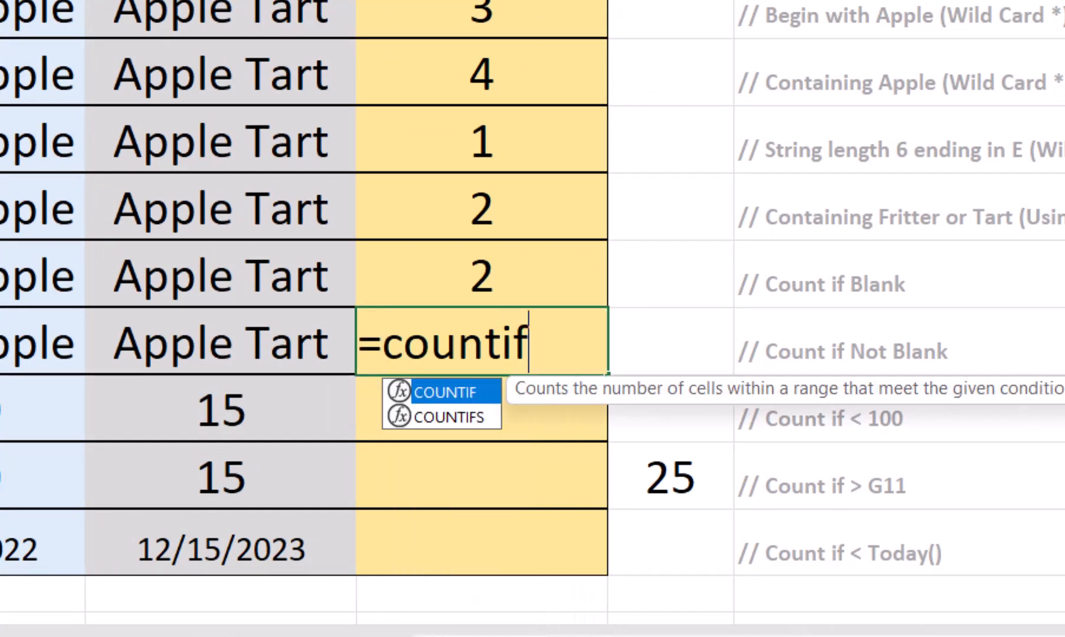
{"action": "type", "text": "(a9"}
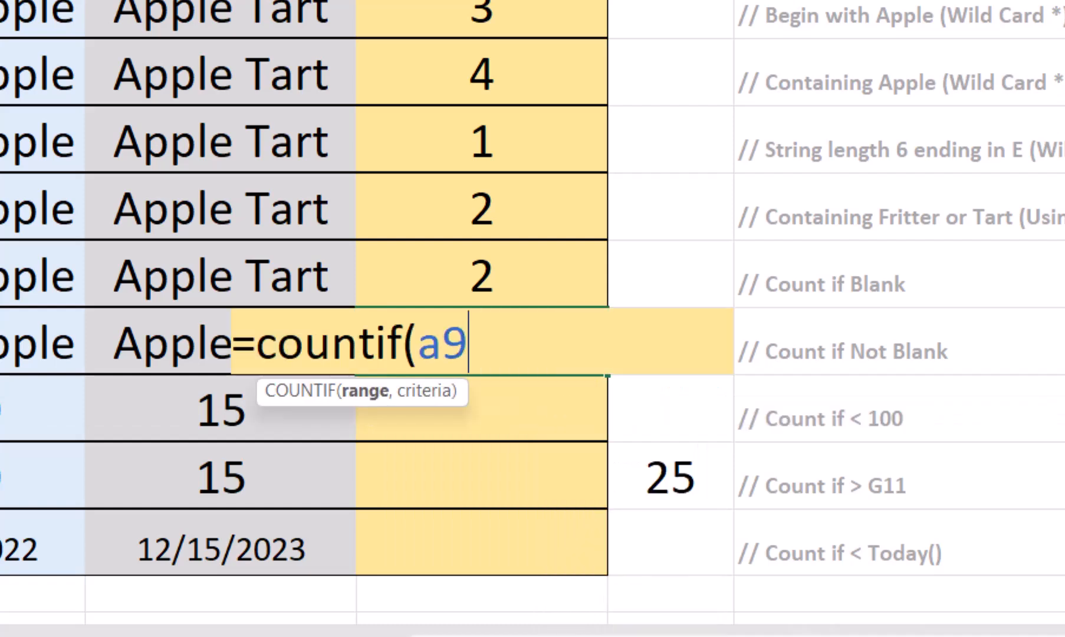
{"action": "type", "text": ":e9"}
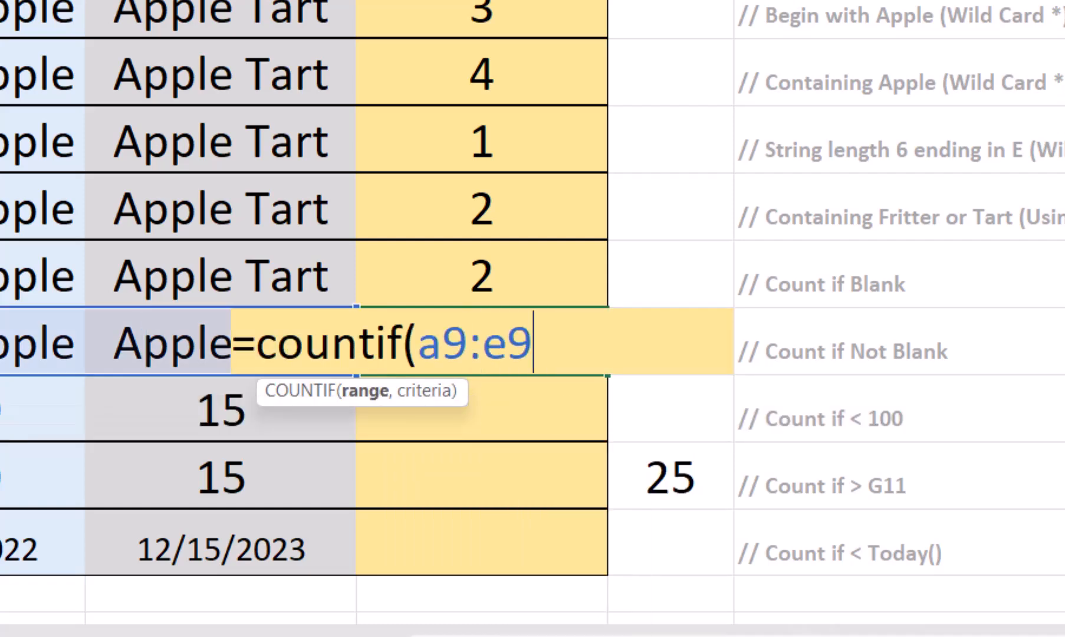
{"action": "type", "text": ","}
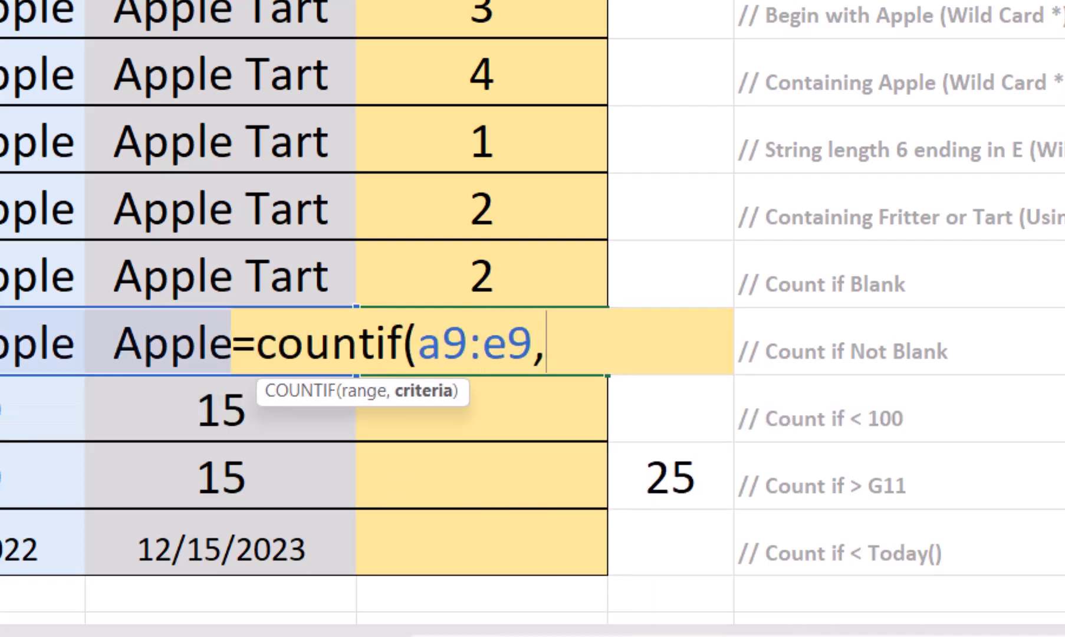
{"action": "type", "text": "\"<>\""}
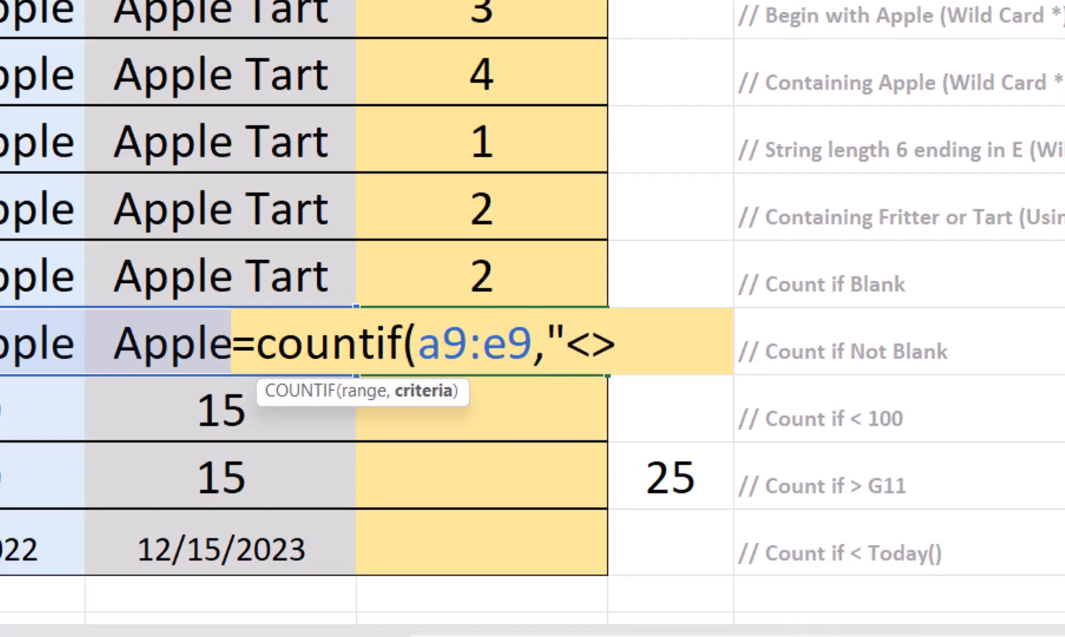
{"action": "type", "text": ")"}
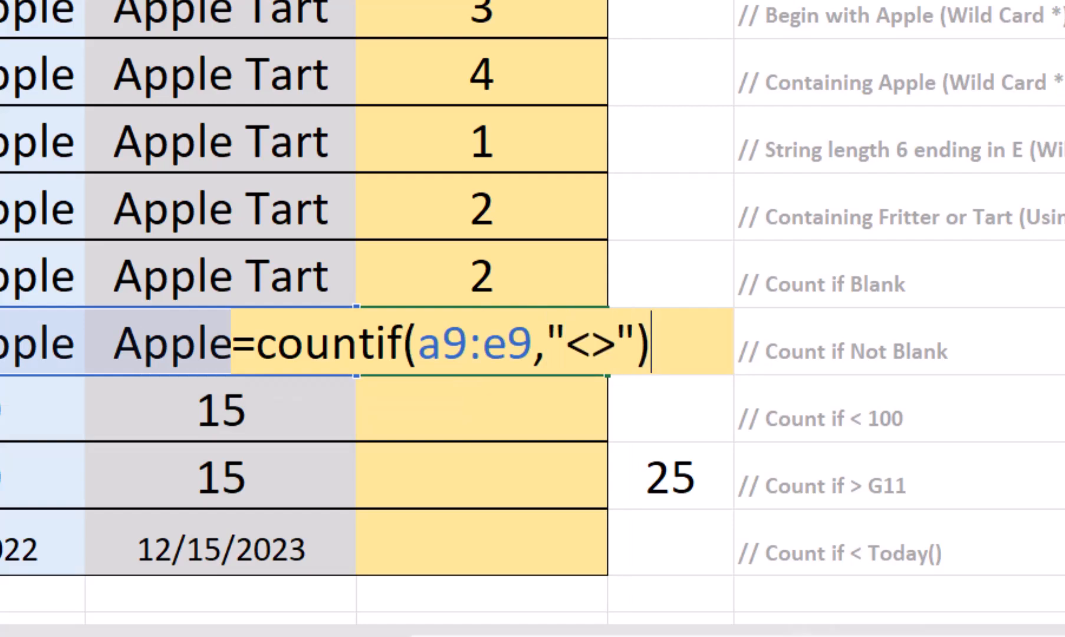
{"action": "key", "text": "Return"}
{"action": "left_click", "coordinate": [548, 383]}
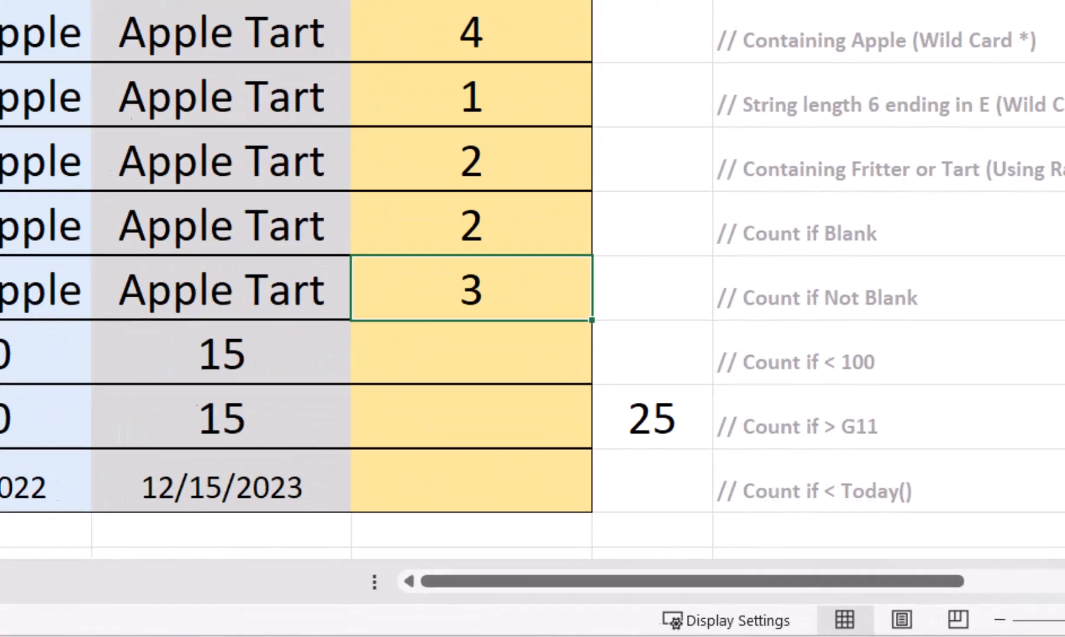
Enter =countif(a10:e10,"<100") in Result cell F10 to count the row's values below 100
{"action": "left_click", "coordinate": [688, 498]}
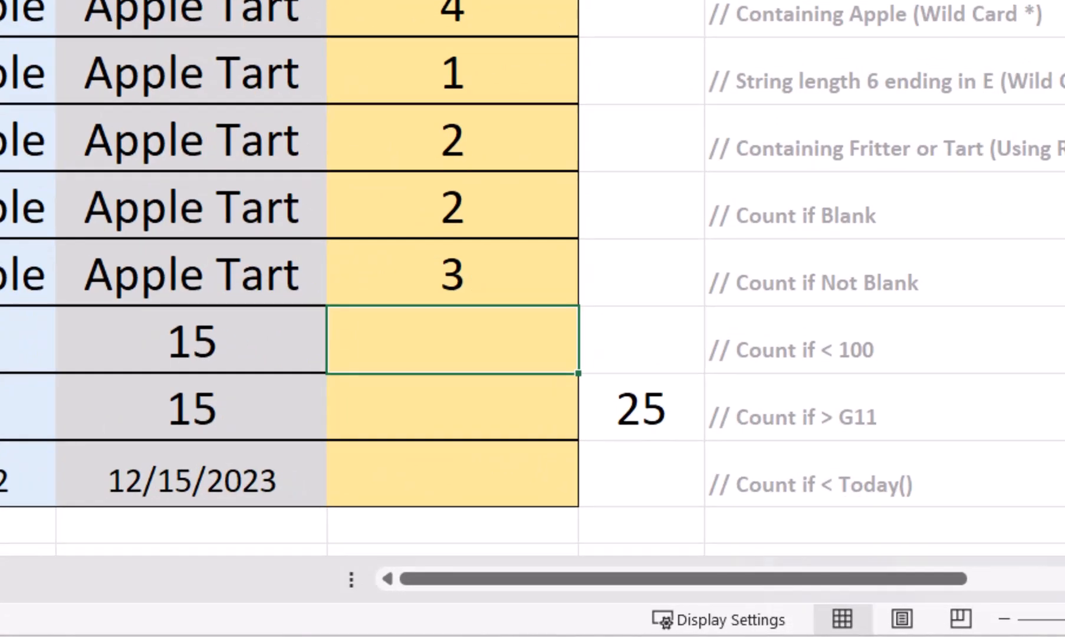
{"action": "type", "text": "=countif("}
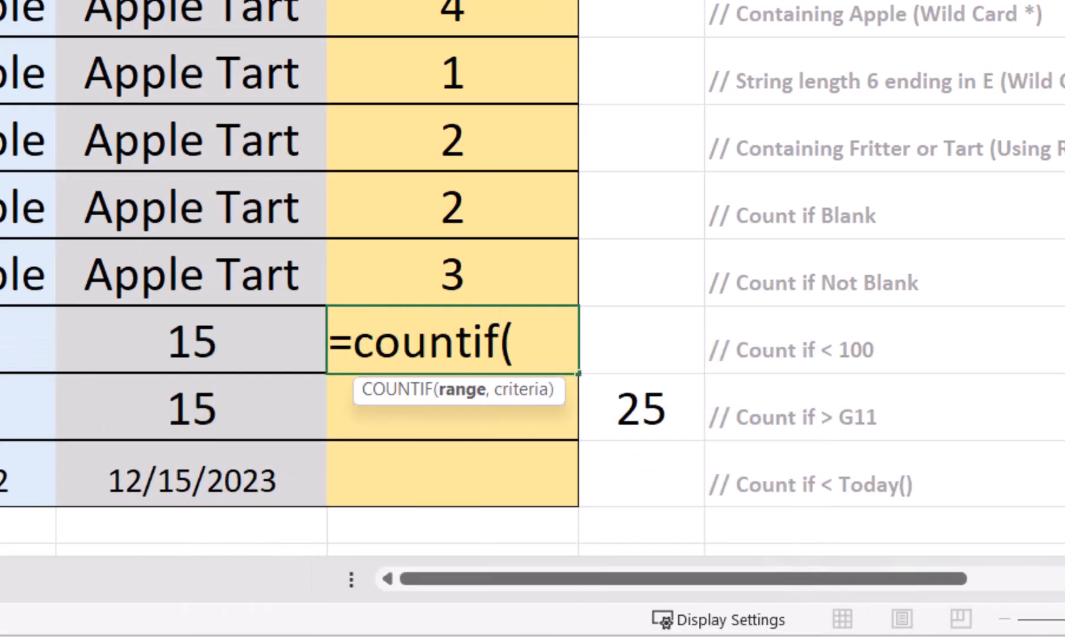
{"action": "type", "text": "a10:"}
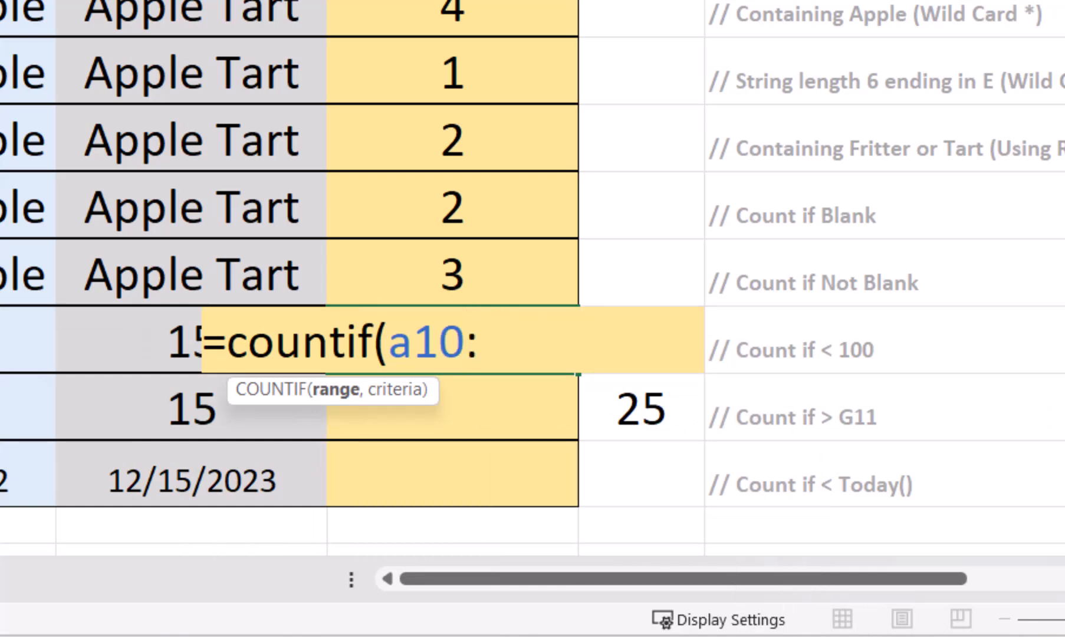
{"action": "type", "text": "e10,"}
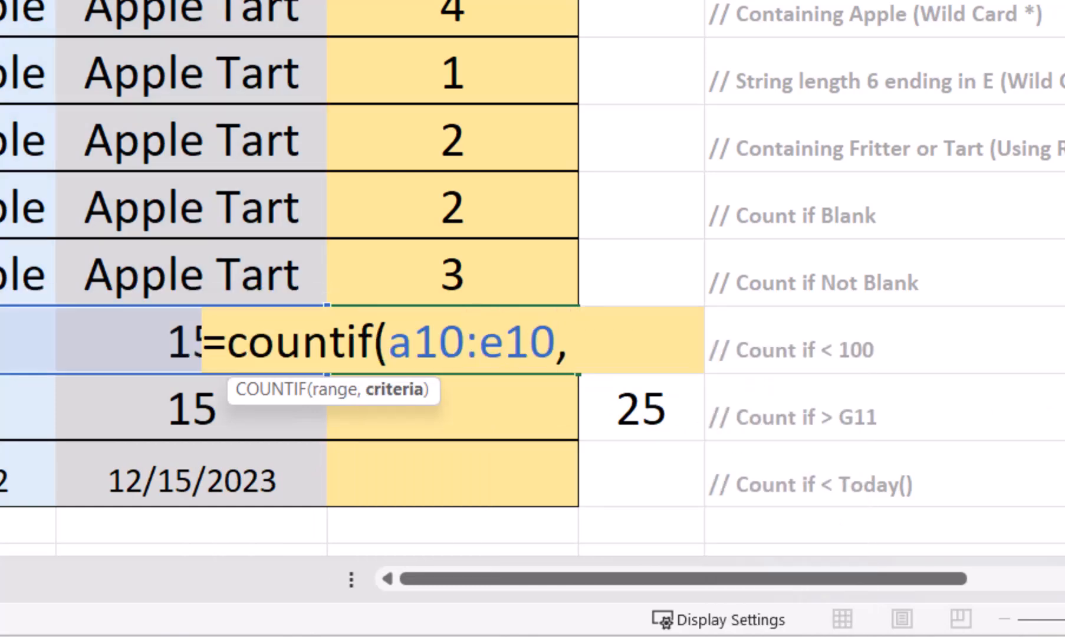
{"action": "type", "text": "\"<100\")"}
{"action": "key", "text": "Return"}
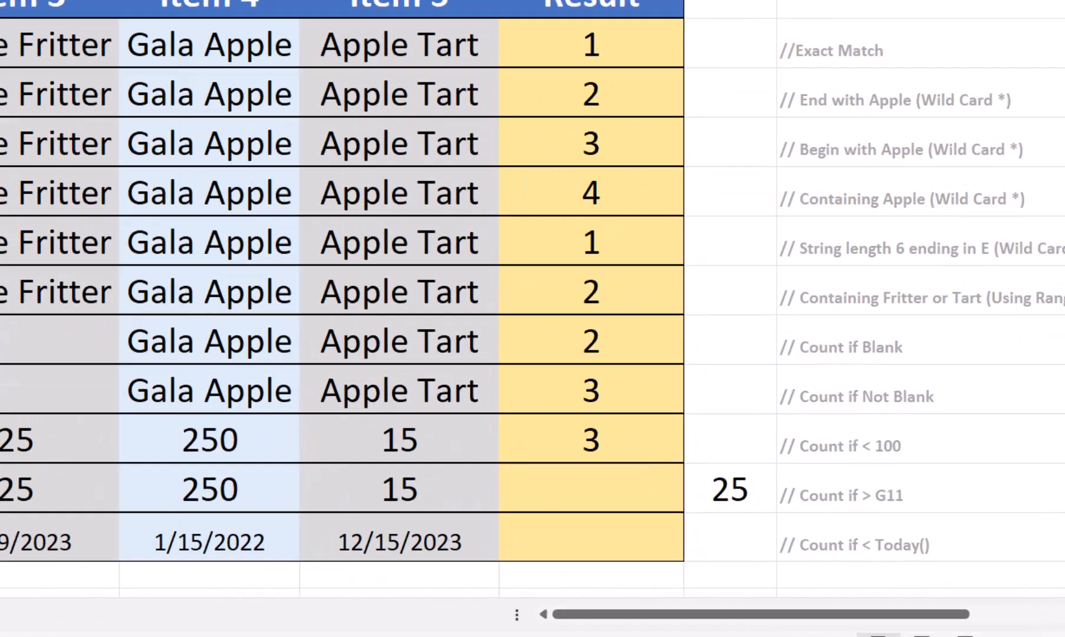
Enter =countif(a11:e11,">"&g11) in Result cell F11 to count the row's values greater than cell G11
{"action": "type", "text": "=countif"}
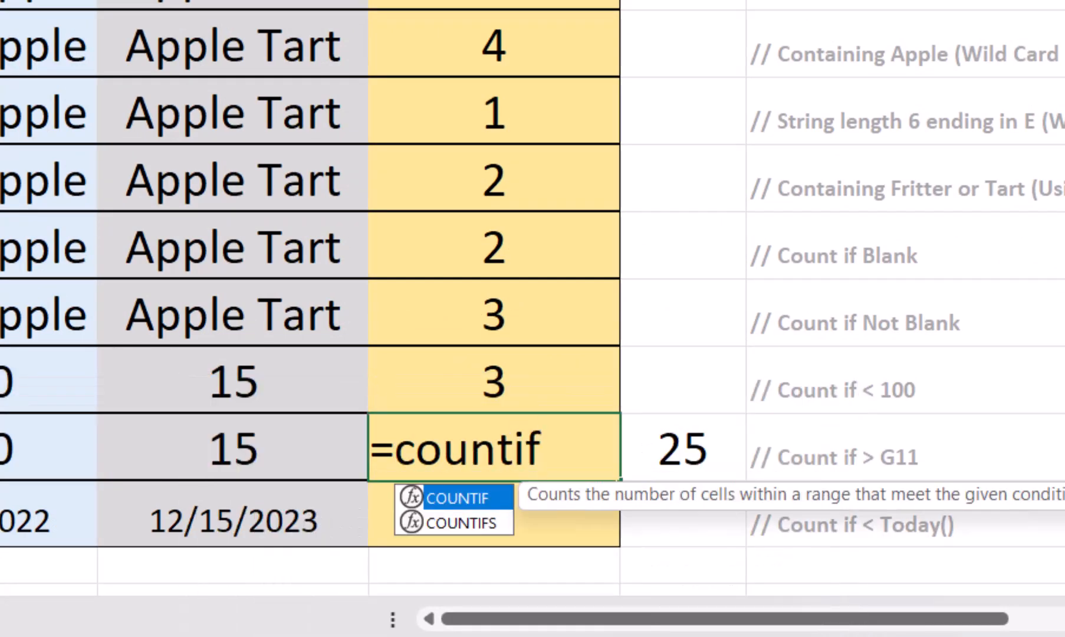
{"action": "type", "text": "(a11:e11"}
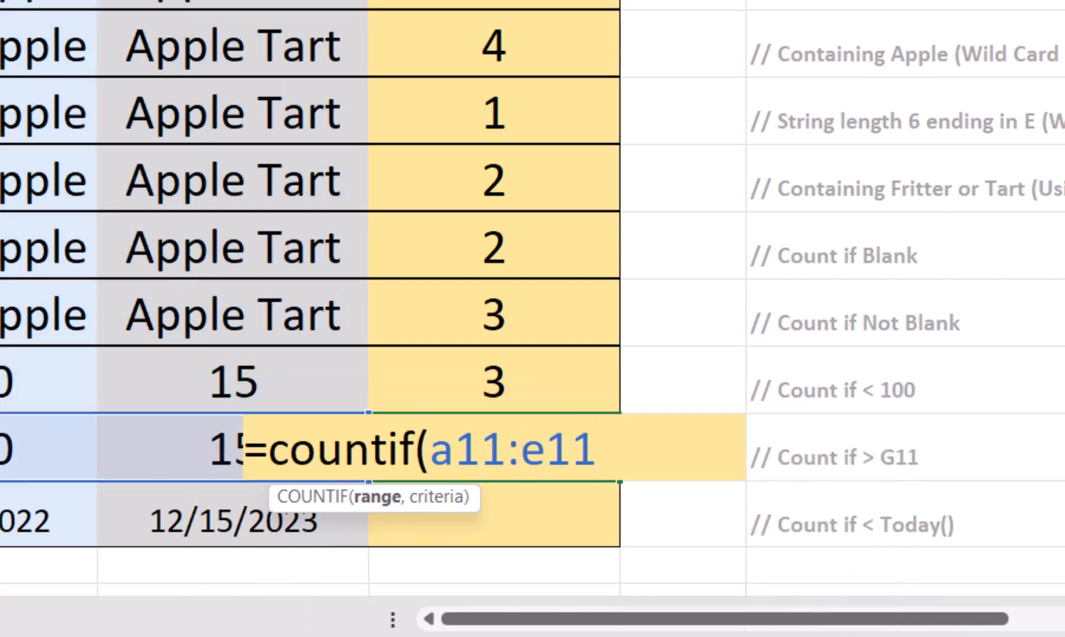
{"action": "type", "text": ",\""}
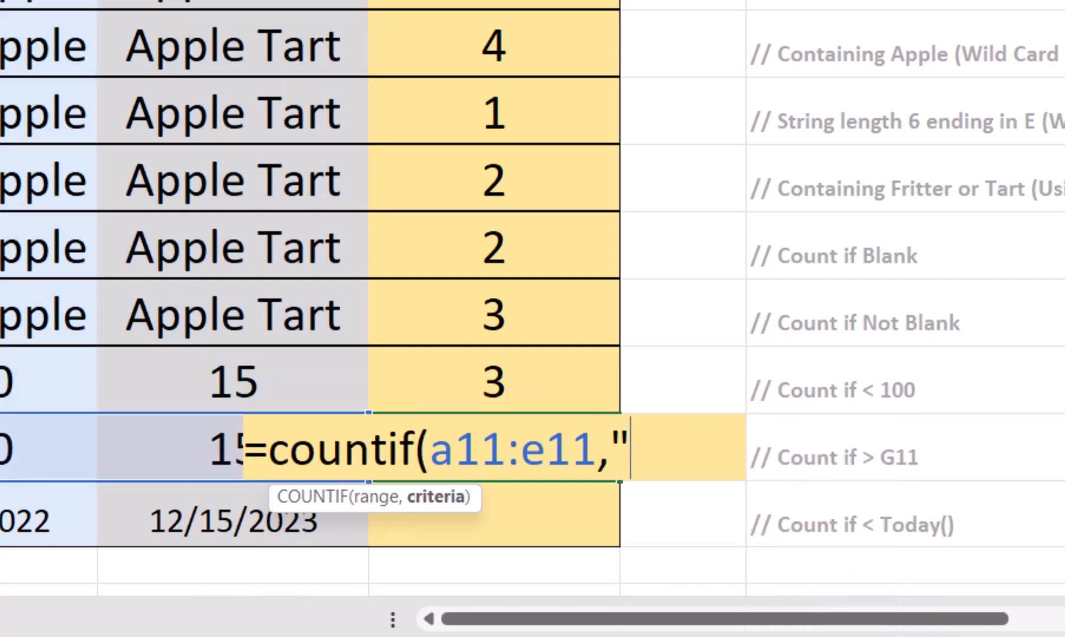
{"action": "type", "text": ">\""}
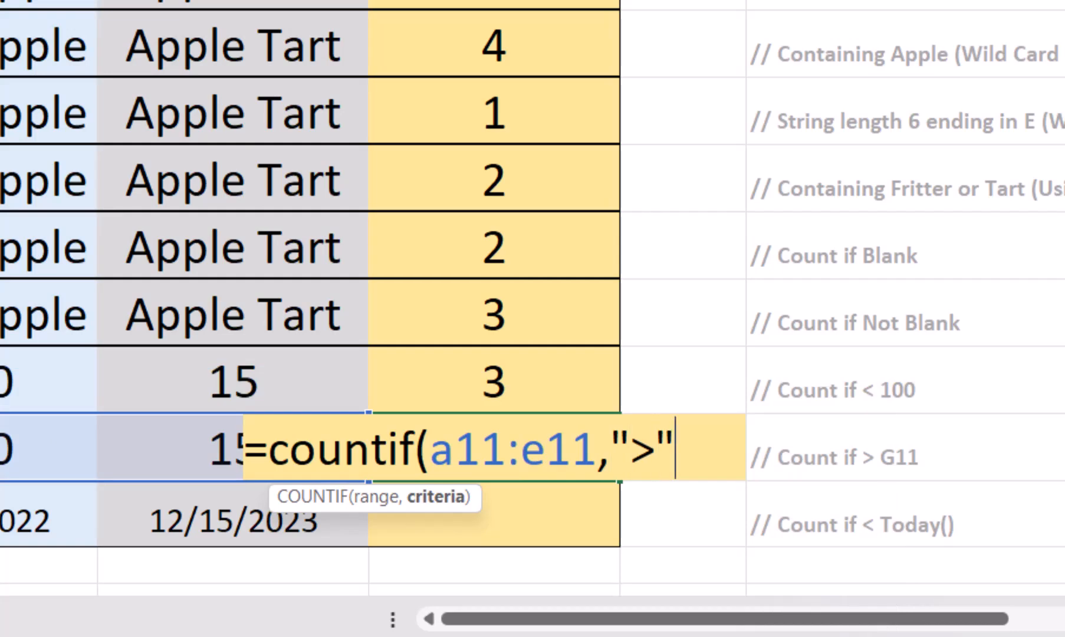
{"action": "type", "text": "&"}
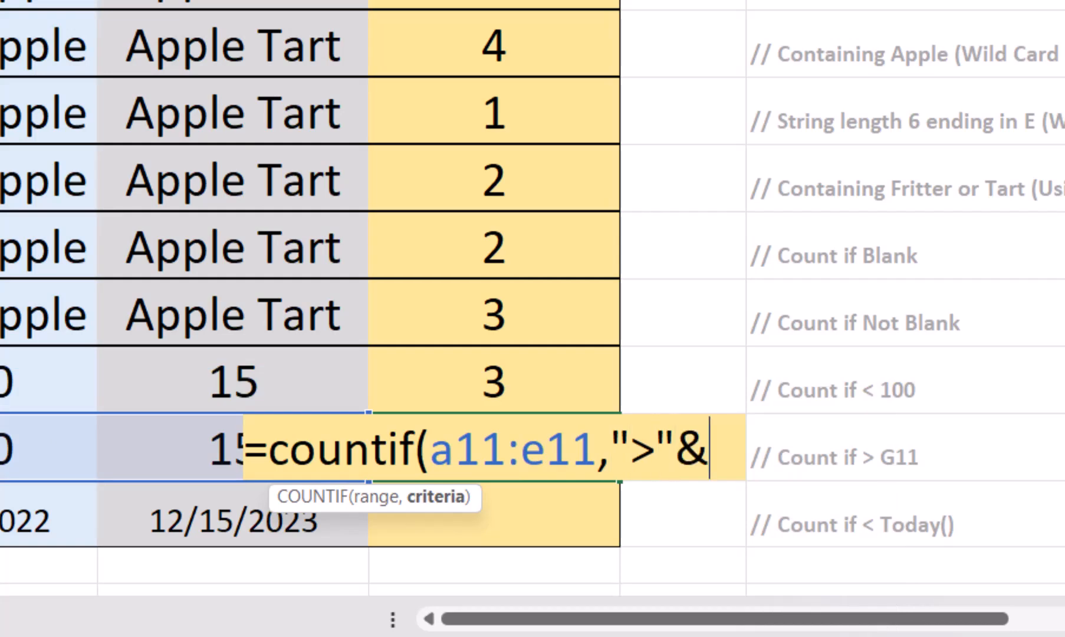
{"action": "type", "text": "g11)"}
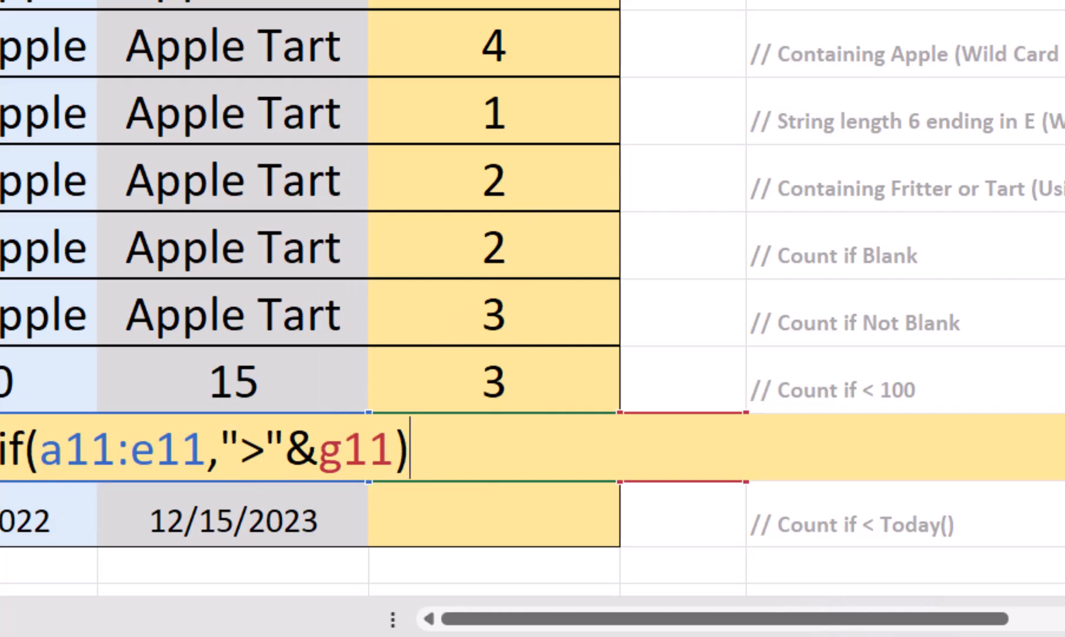
{"action": "key", "text": "Return"}
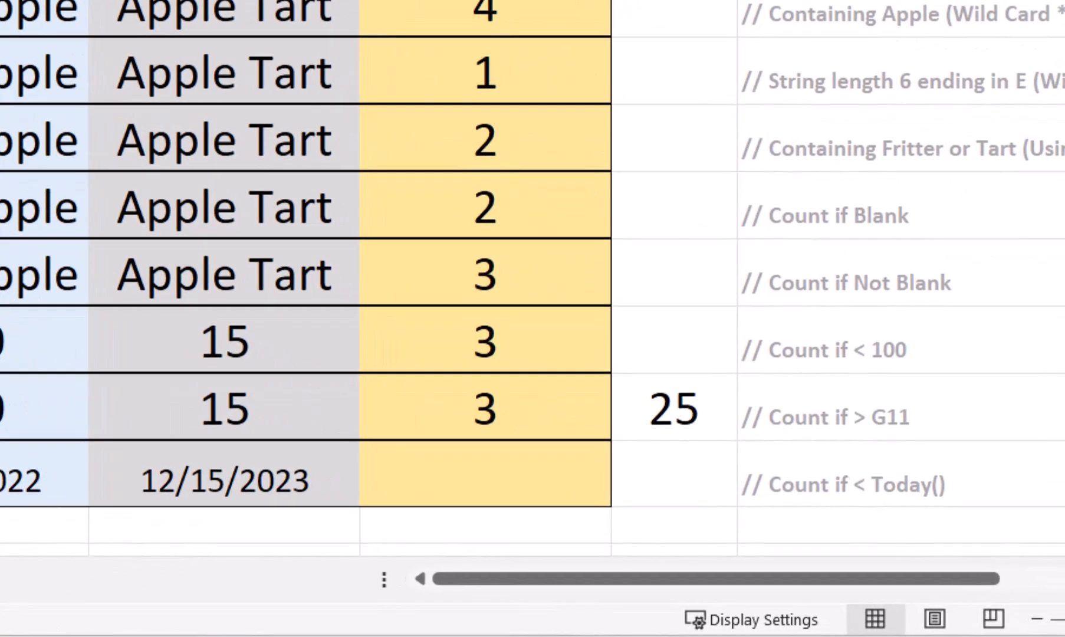
Enter =countif(a12:e12,"<"&today()) in Result cell F12 to count the row's dates before today
{"action": "left_click", "coordinate": [485, 473]}
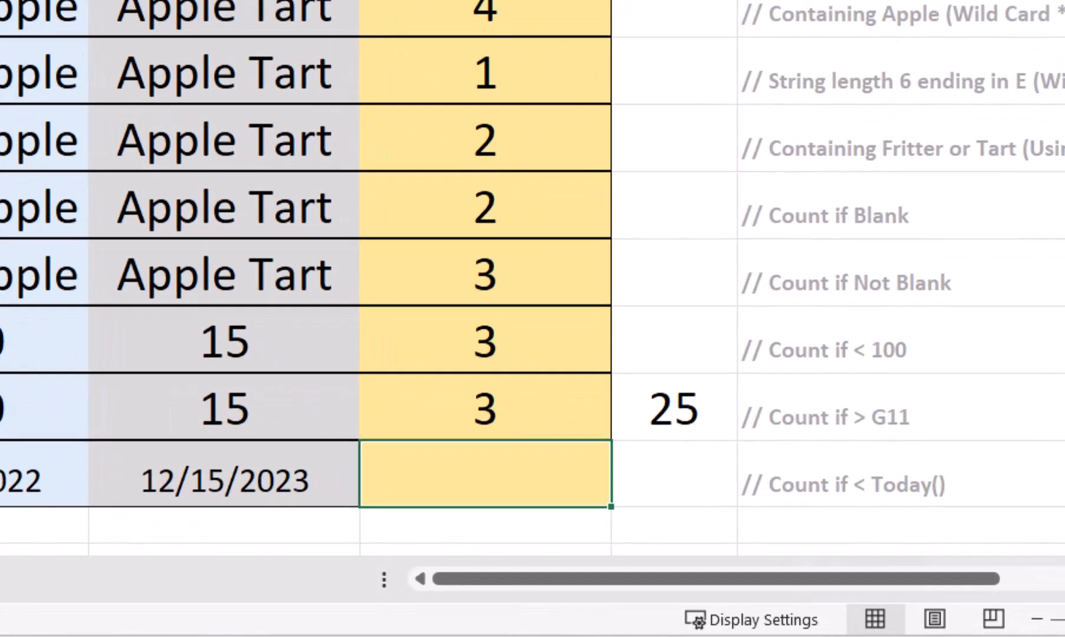
{"action": "type", "text": "=countif(a12"}
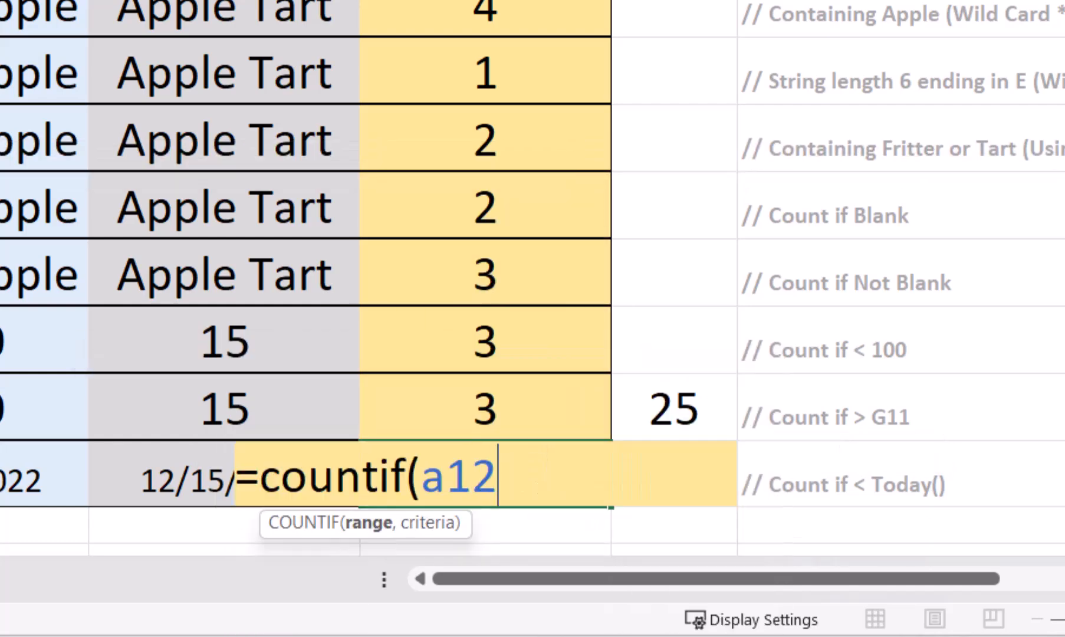
{"action": "type", "text": ":e12"}
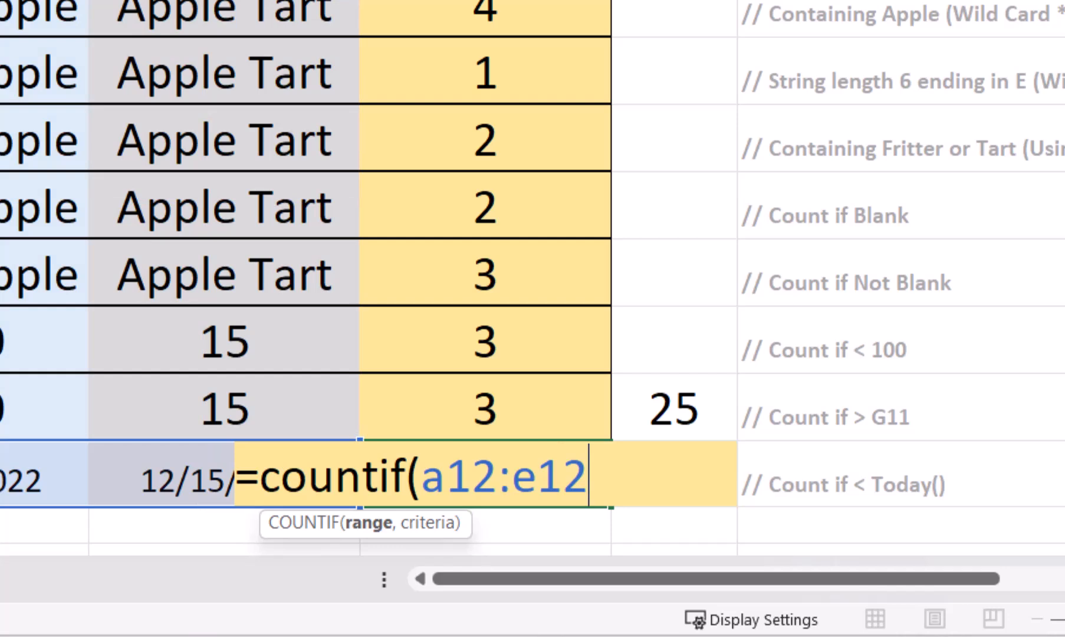
{"action": "type", "text": ",\"<\"&"}
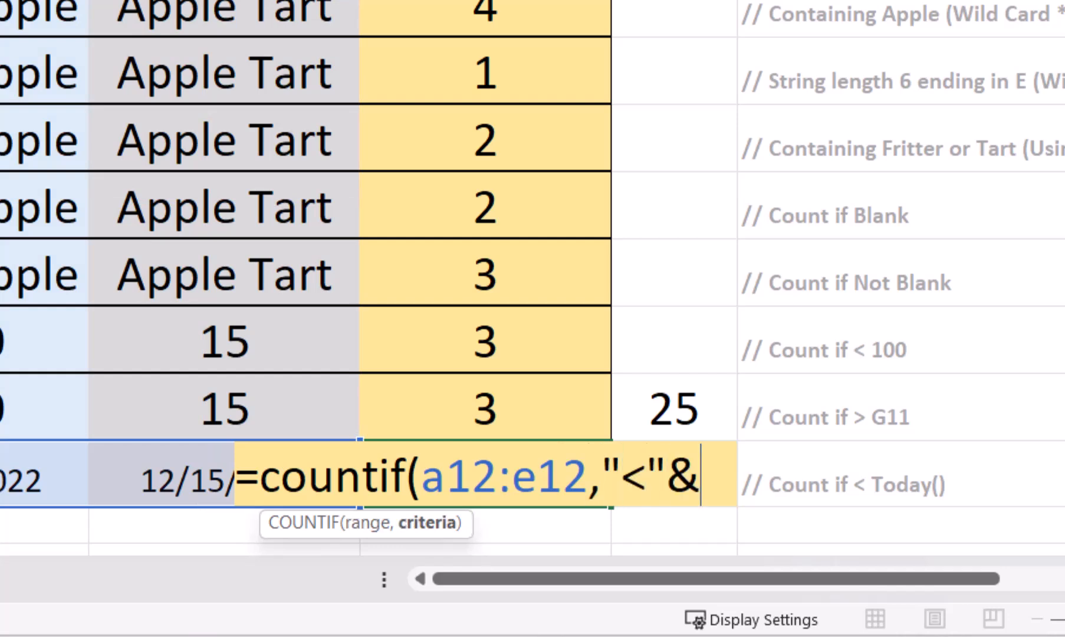
{"action": "type", "text": "today()"}
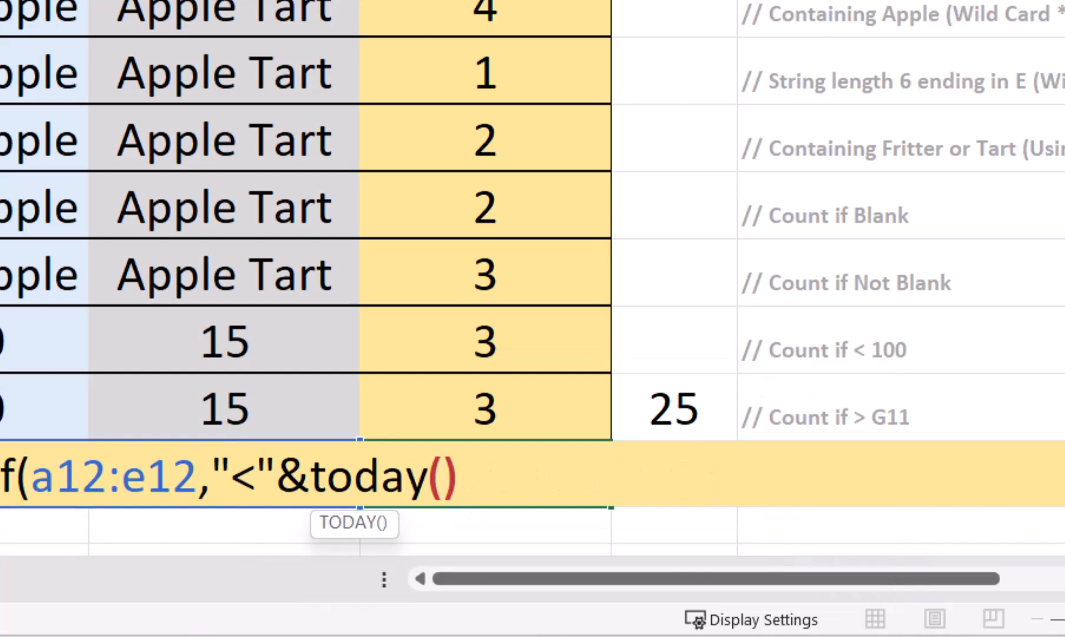
{"action": "type", "text": ")"}
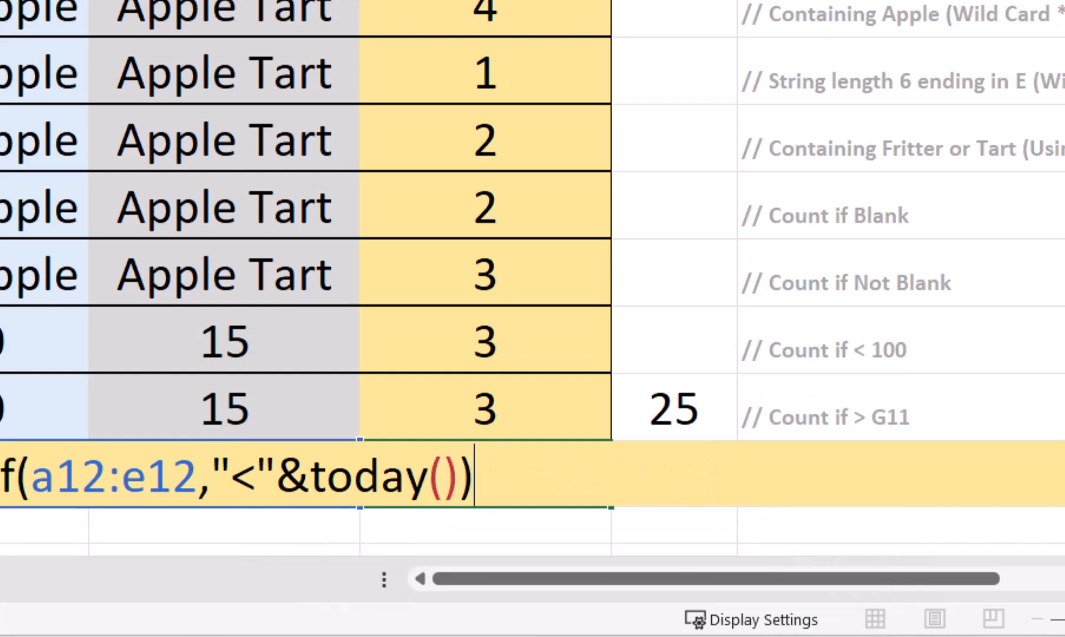
{"action": "key", "text": "Return"}
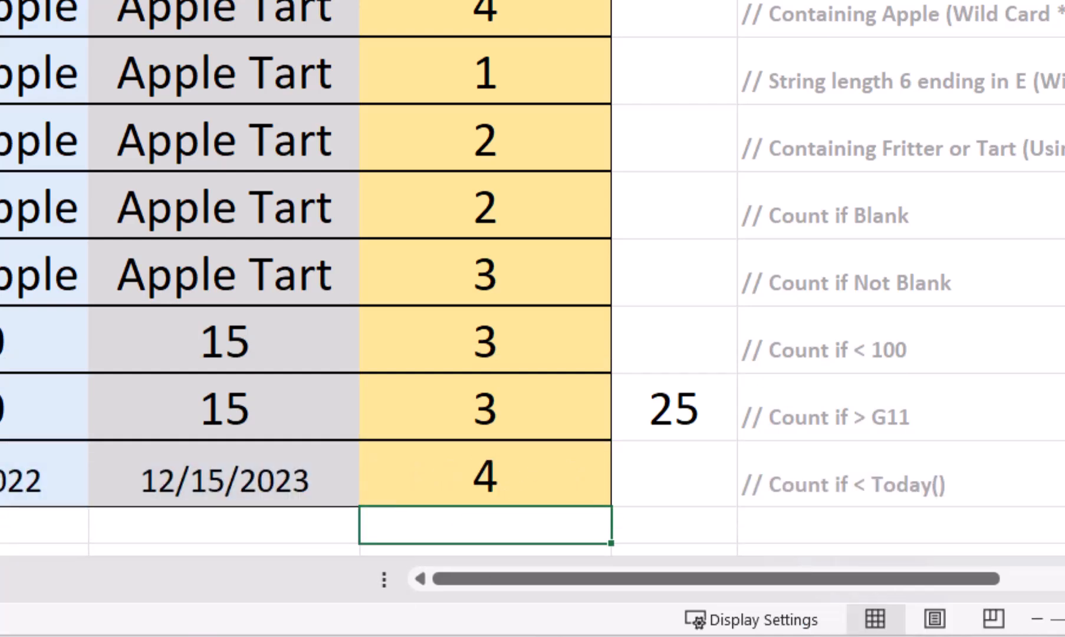